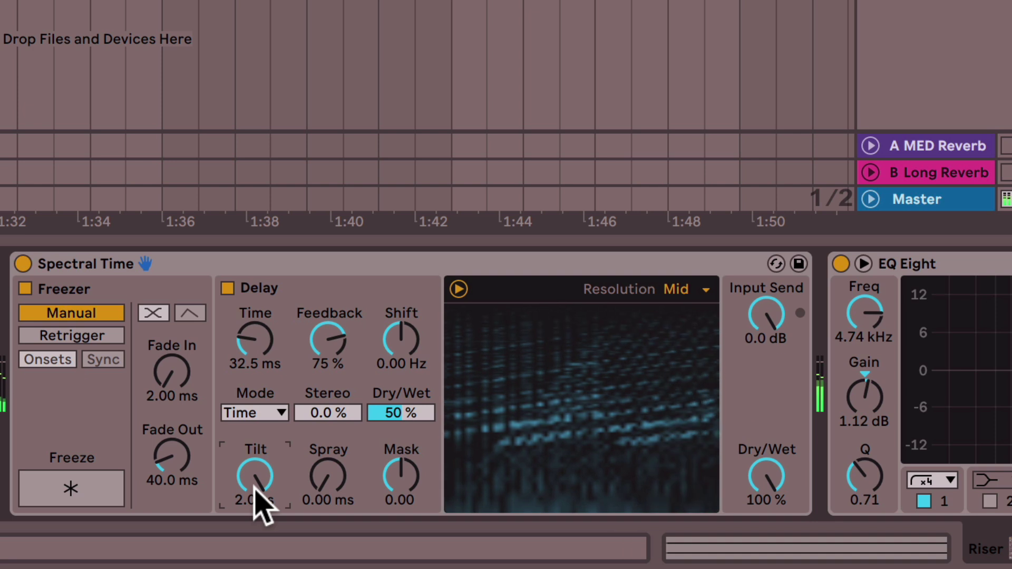
- Lower the Tilt amount in Spectral Time's delay section
drag(255, 486, 255, 522)
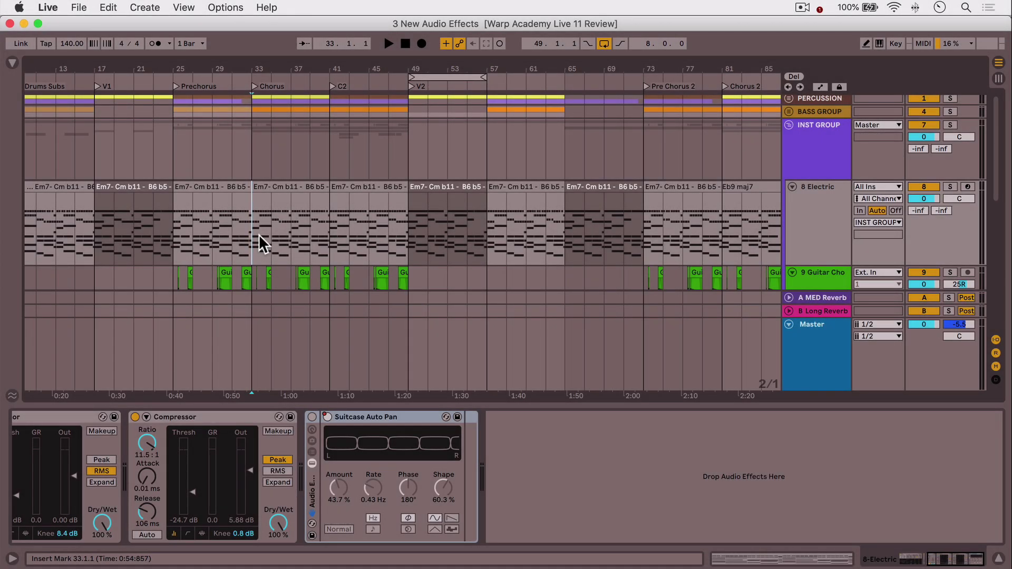
- Play the 8 Electric track from the Chorus marker and raise its track volume to 0.6 dB
click(818, 248)
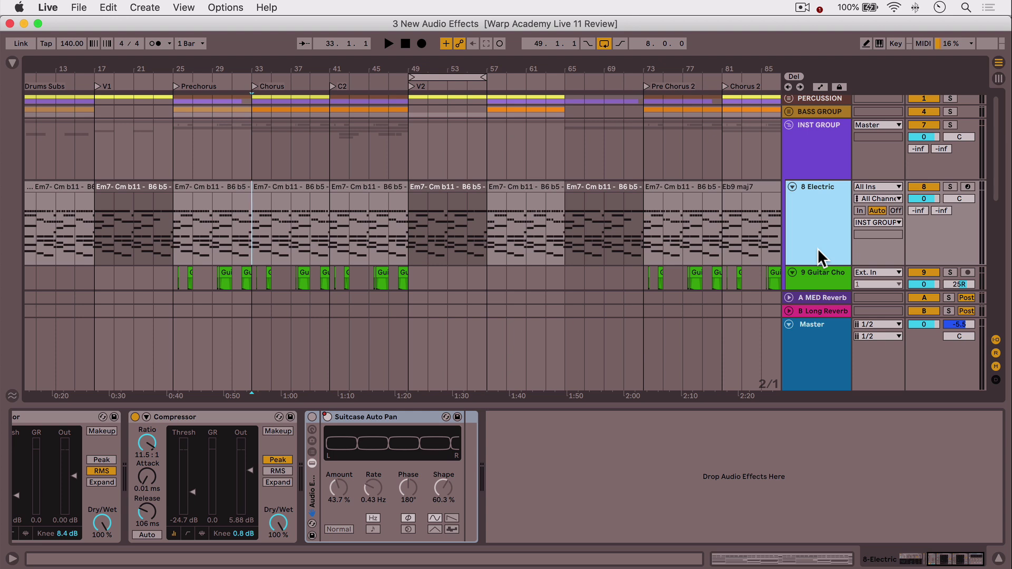
key(space)
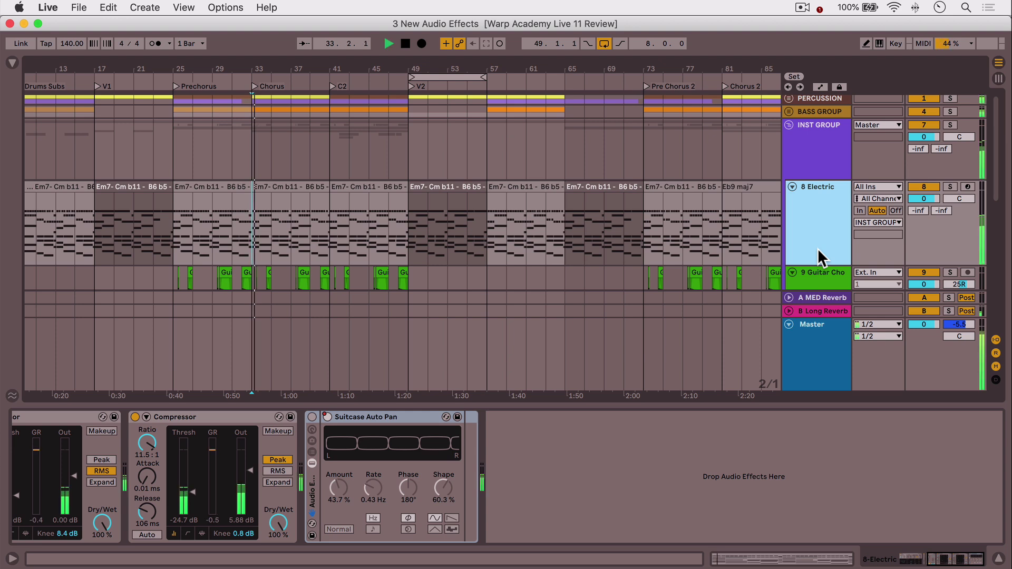
drag(934, 199, 934, 196)
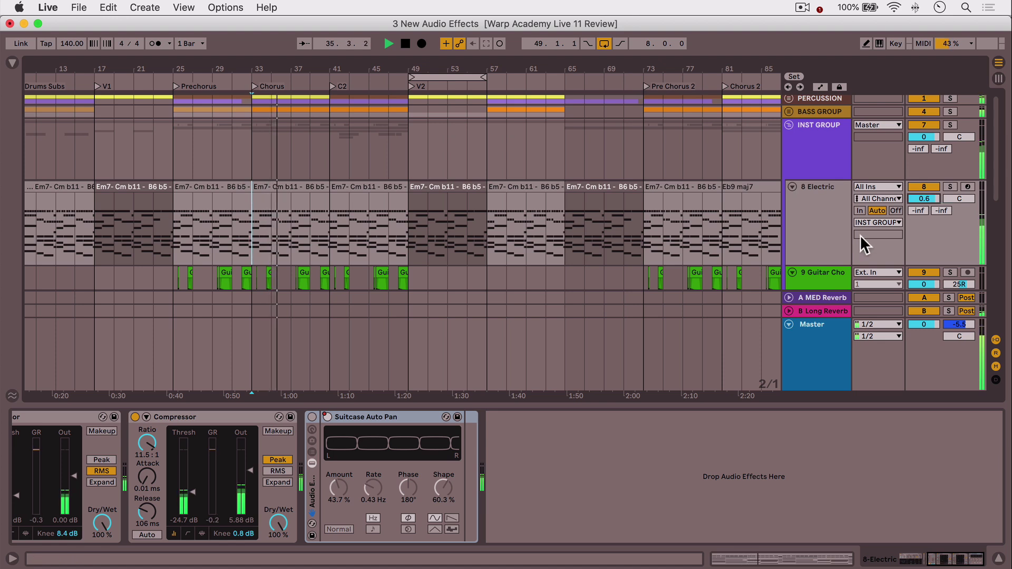
- Solo the 8 Electric track, audition it from the V2 marker, and unsolo it
click(951, 186)
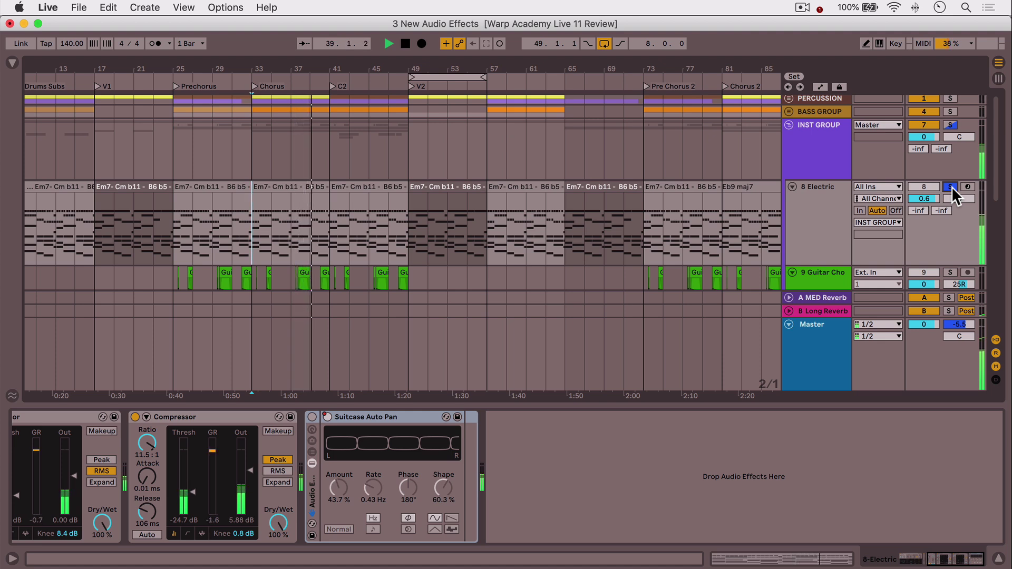
click(412, 86)
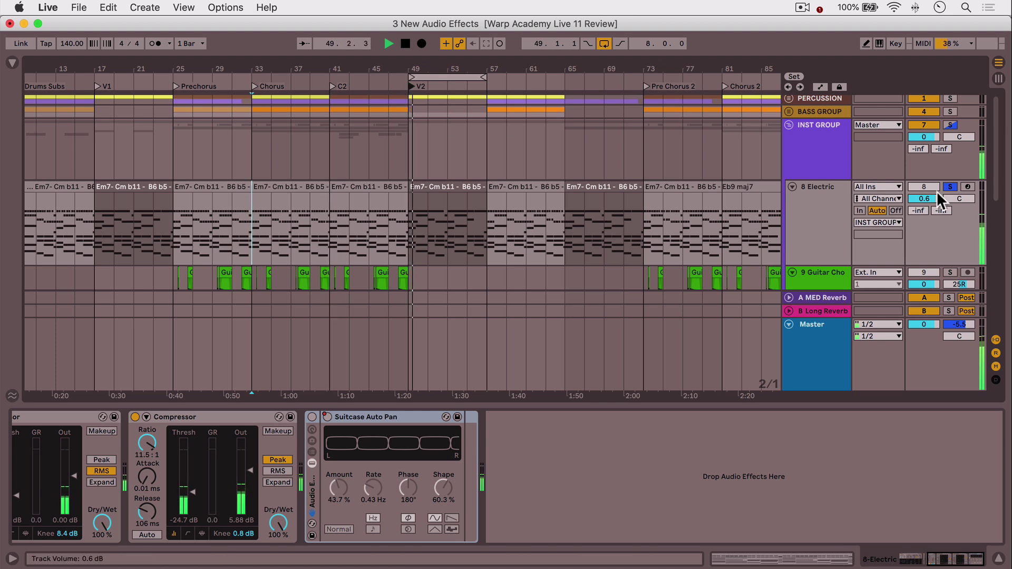
click(950, 188)
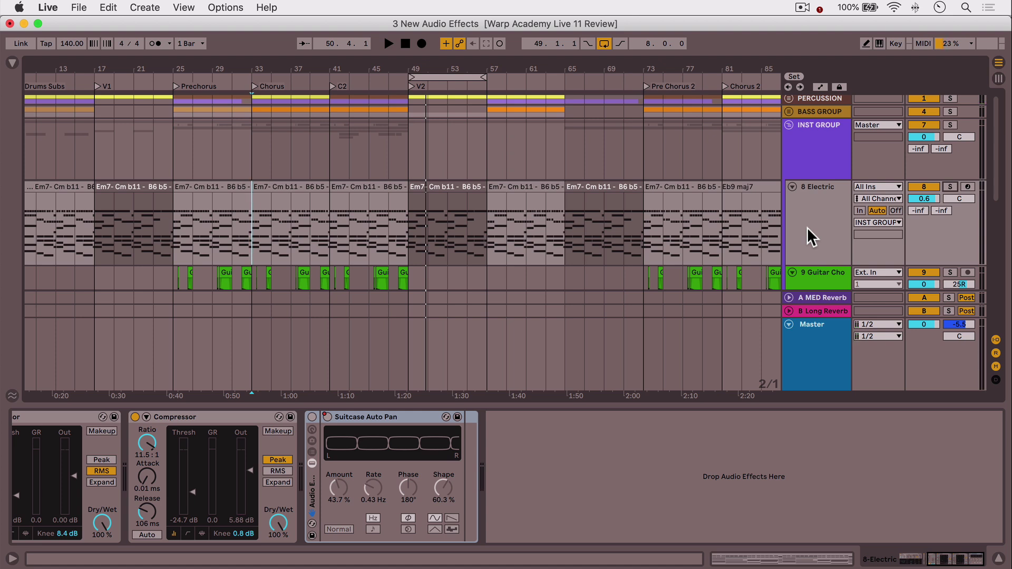
- Add Hybrid Reverb from the Time & Space audio effects after the Suitcase Auto Pan on the 8 Electric track
click(11, 63)
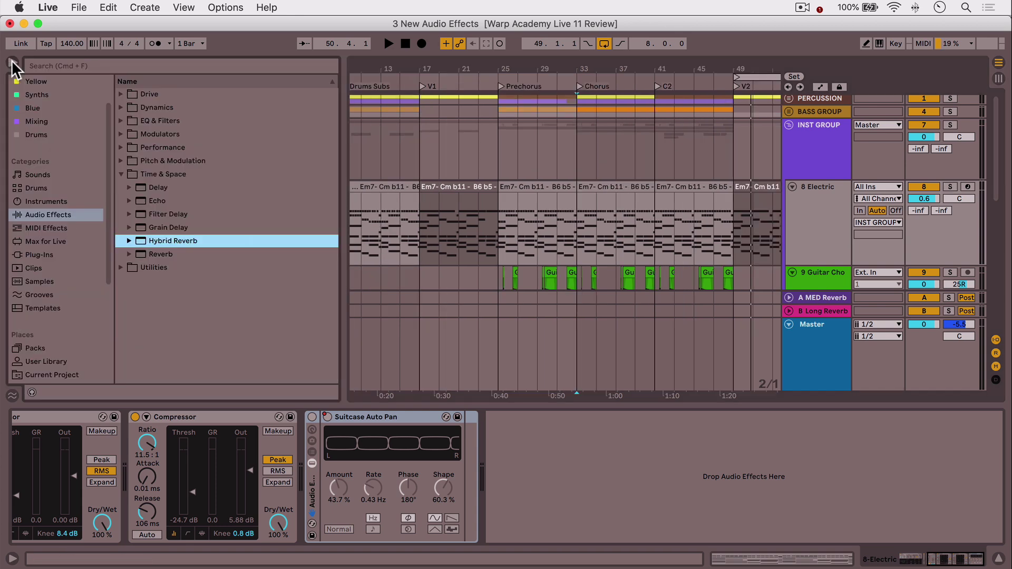
click(41, 214)
click(159, 174)
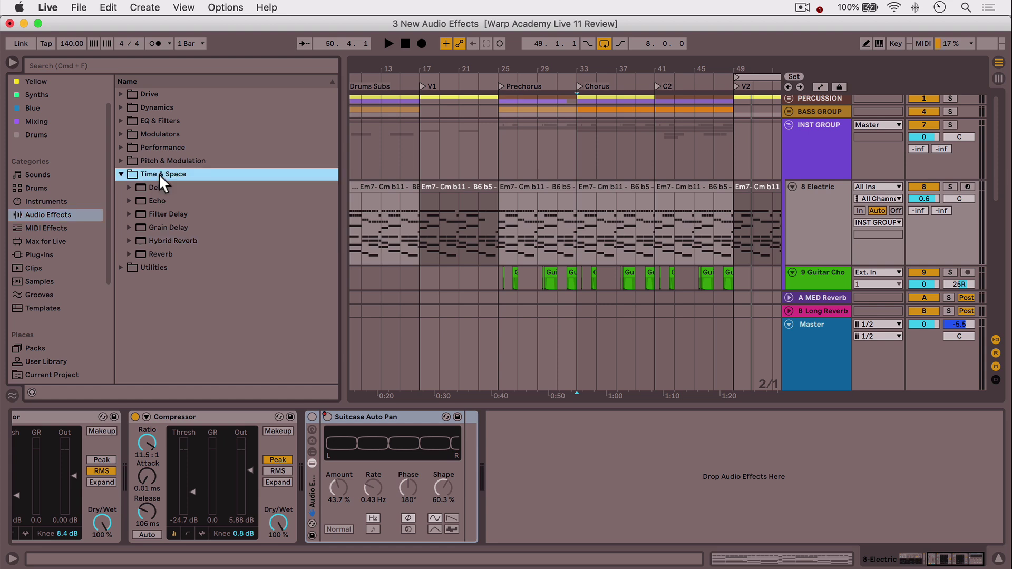
click(120, 174)
click(120, 174)
click(195, 245)
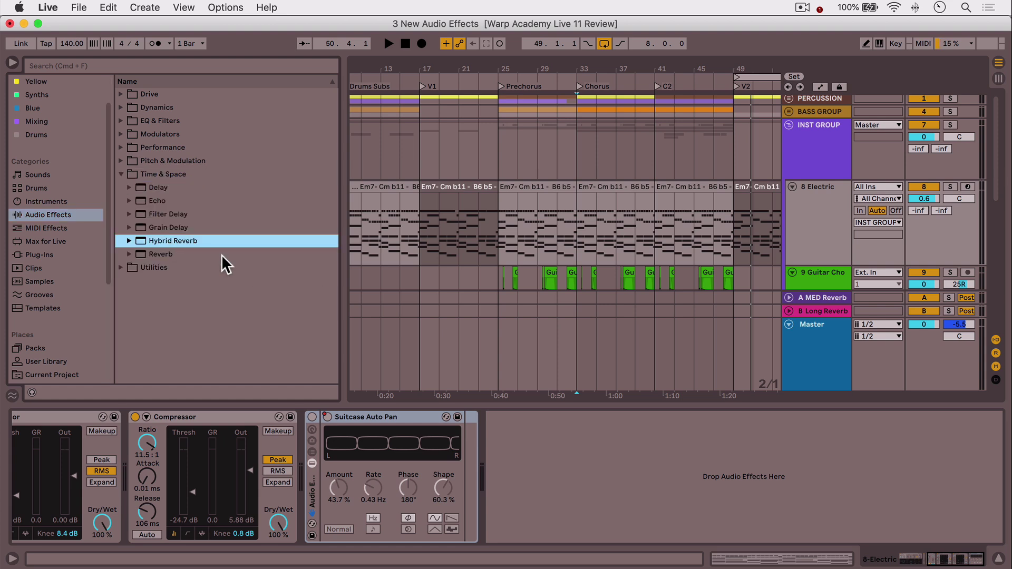
drag(154, 244, 557, 445)
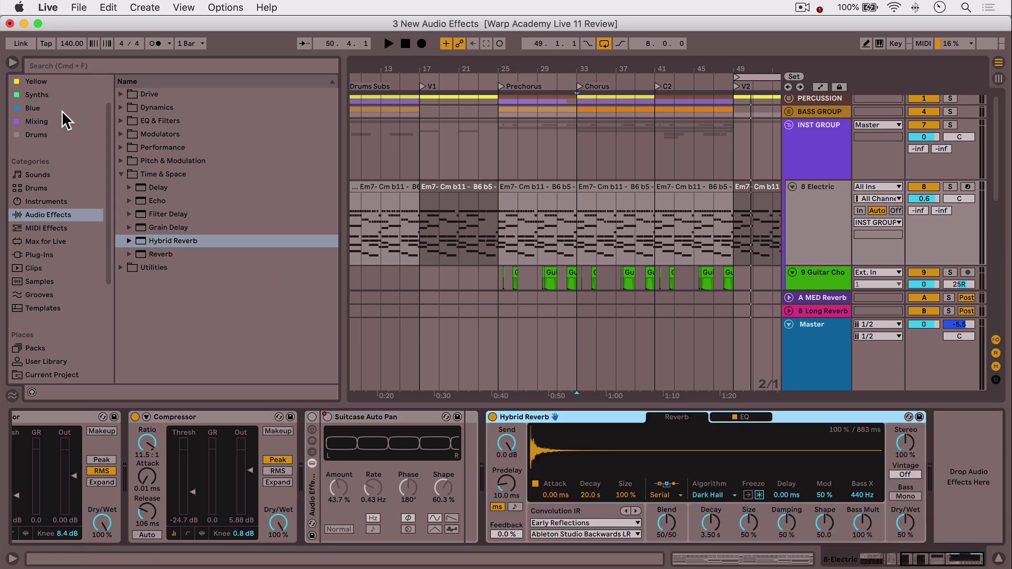
click(11, 63)
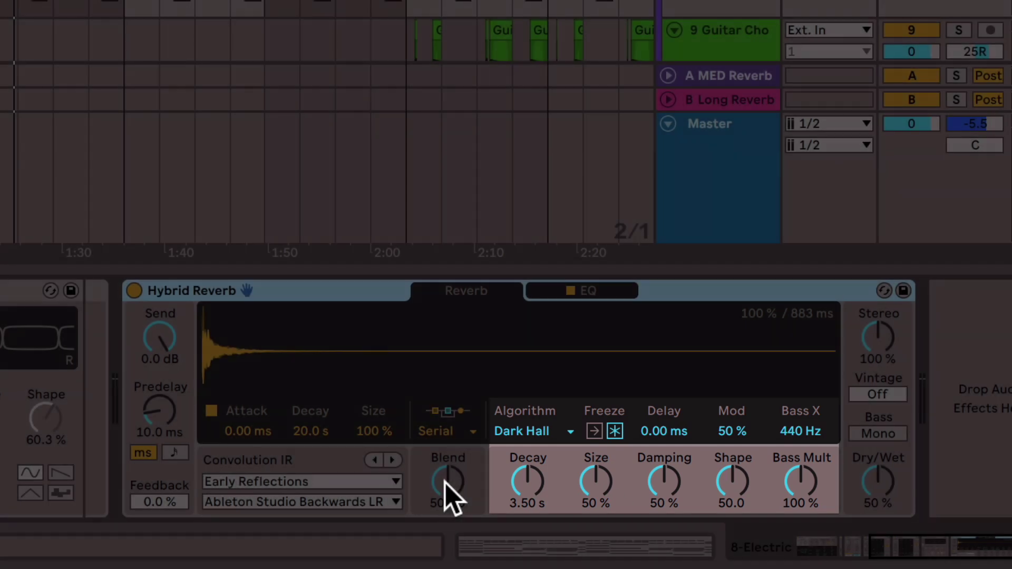
- Set Hybrid Reverb's Blend to 25/75
drag(448, 490, 448, 546)
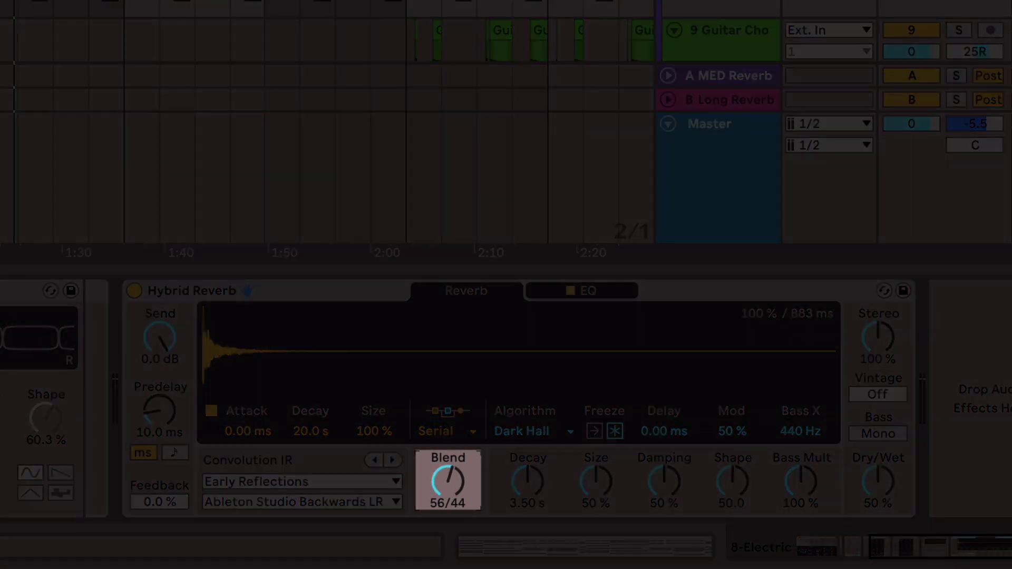
drag(448, 491, 452, 492)
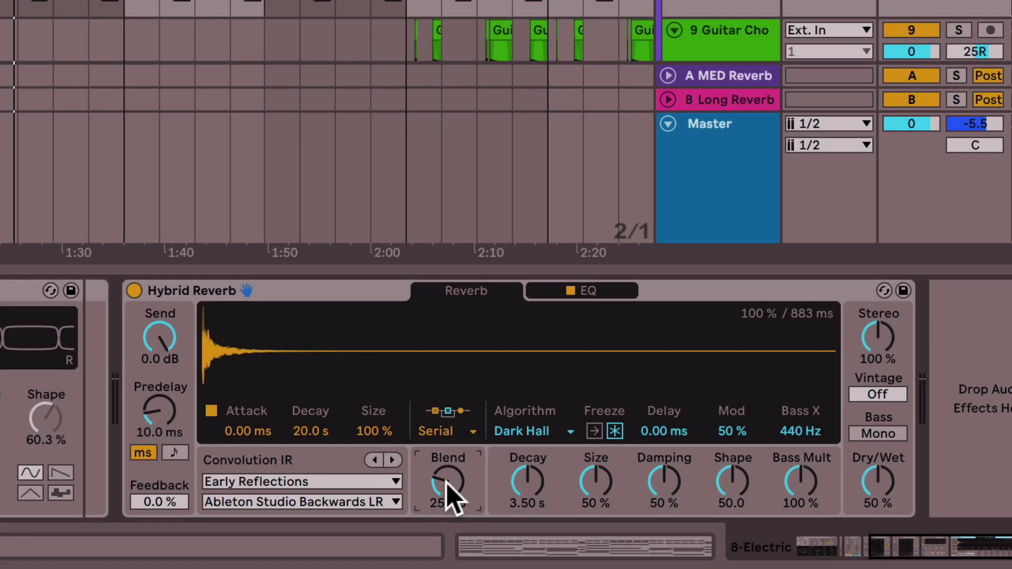
- Try the Algorithm, Convolution and Serial routings in Hybrid Reverb, and settle on Parallel
click(473, 434)
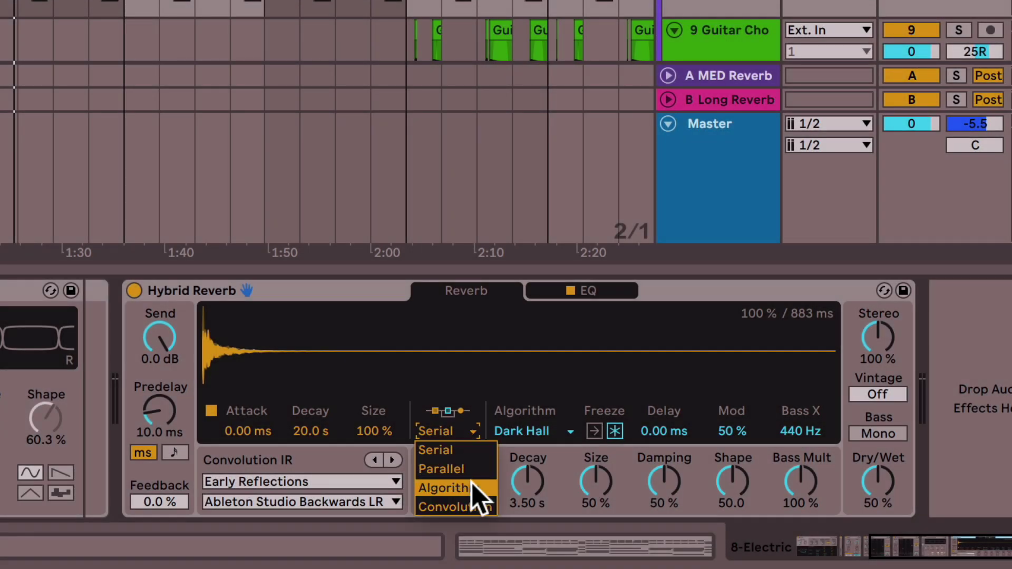
click(448, 488)
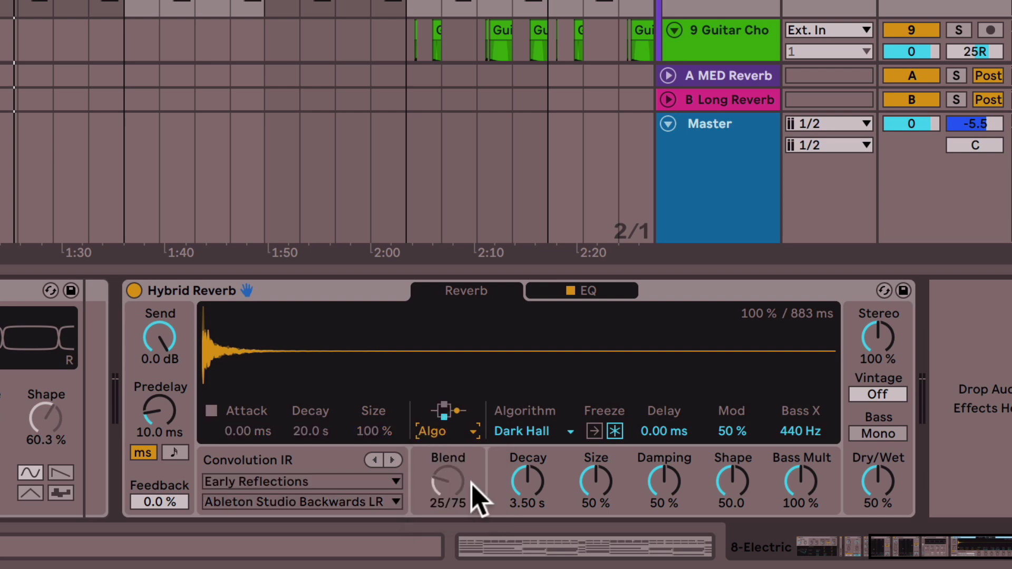
click(466, 431)
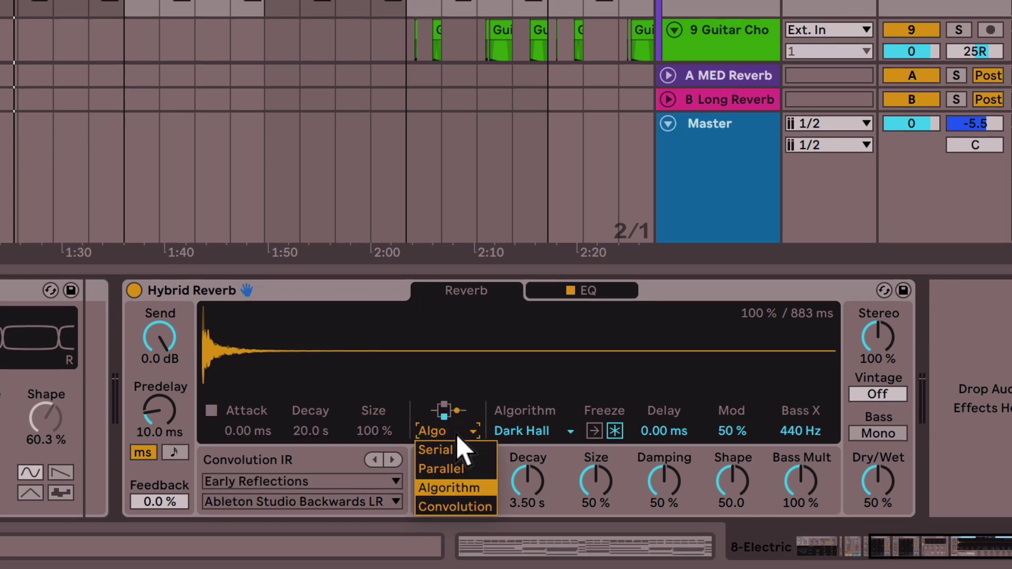
click(458, 507)
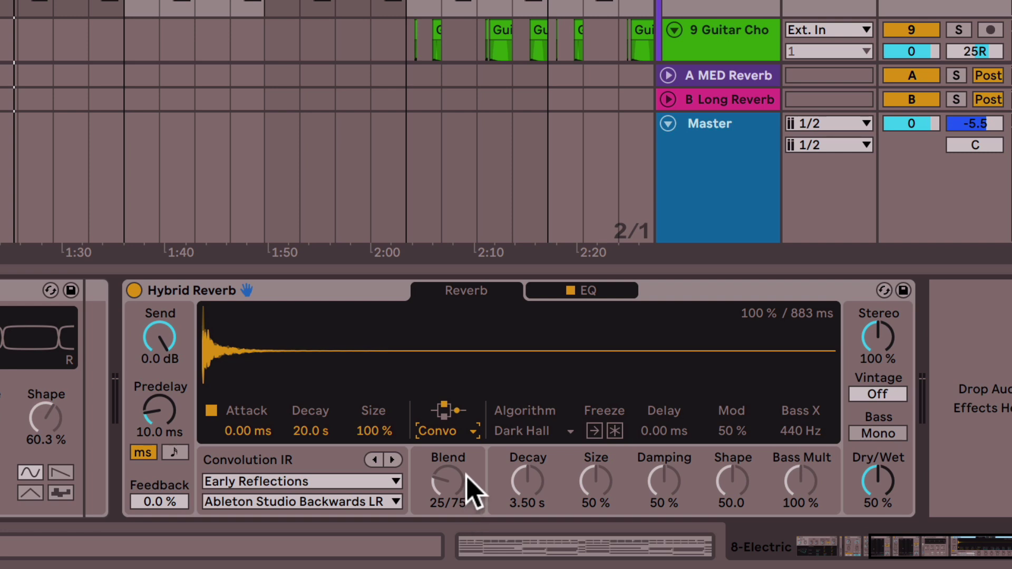
click(466, 431)
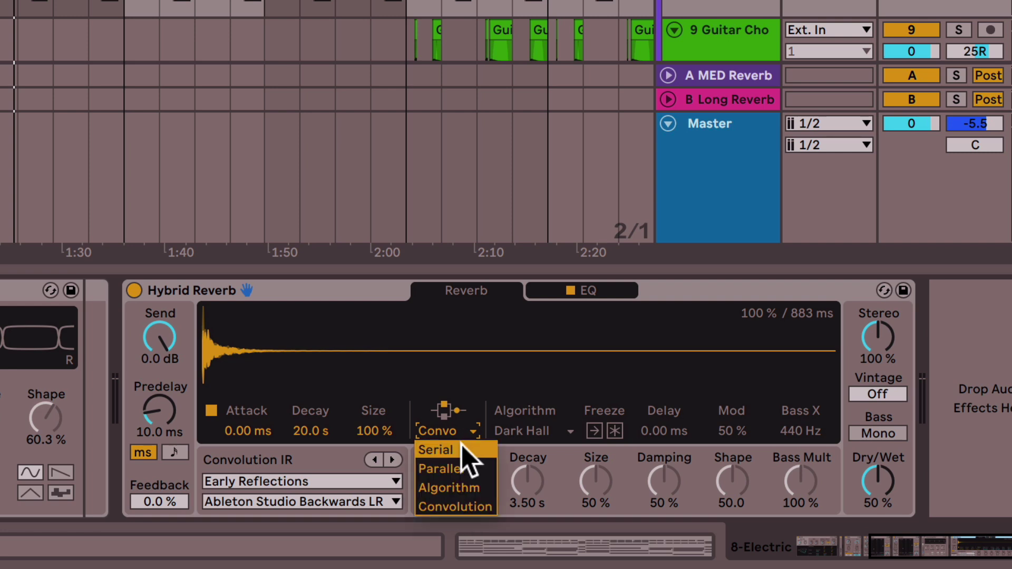
click(466, 452)
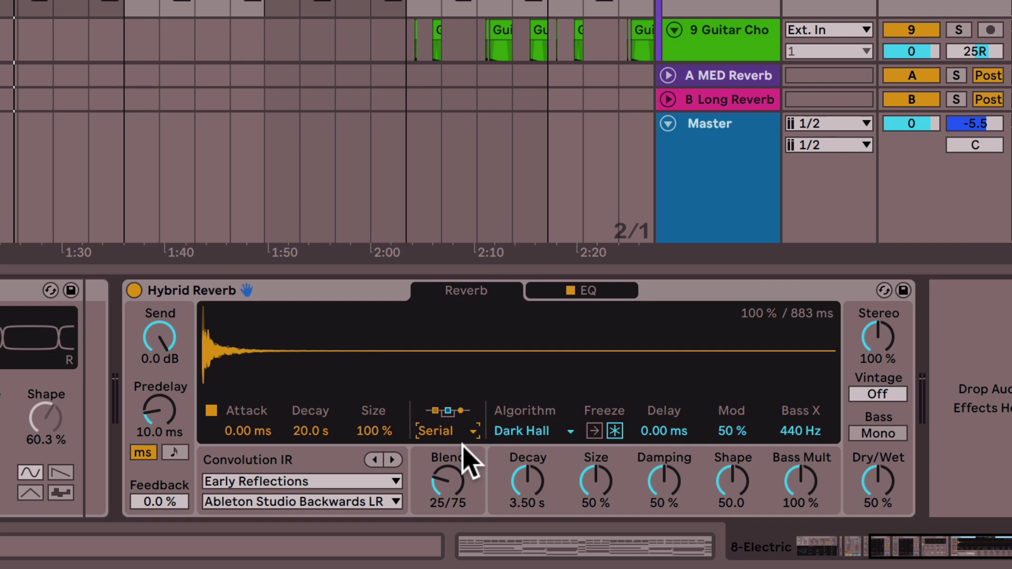
click(465, 431)
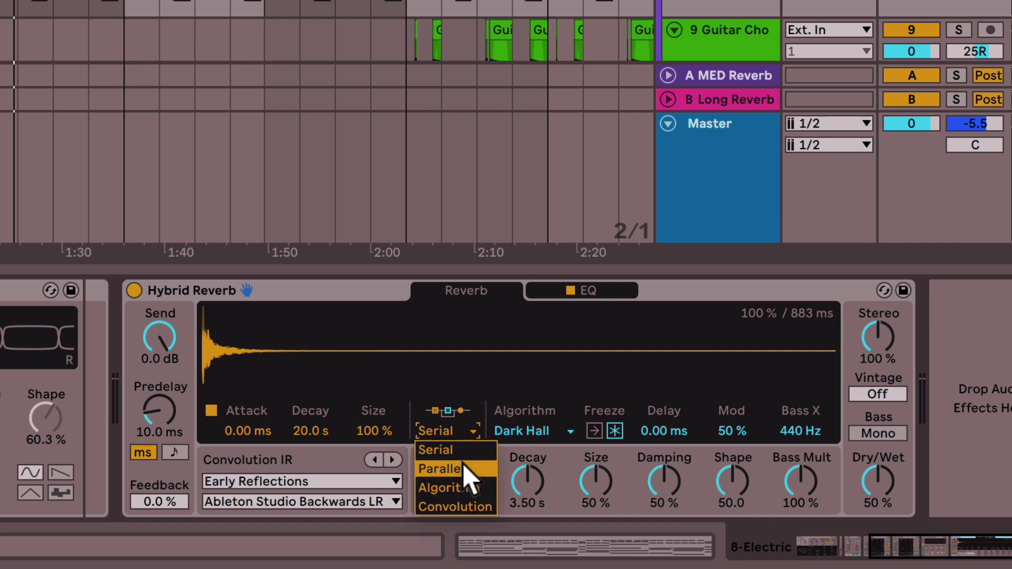
click(466, 469)
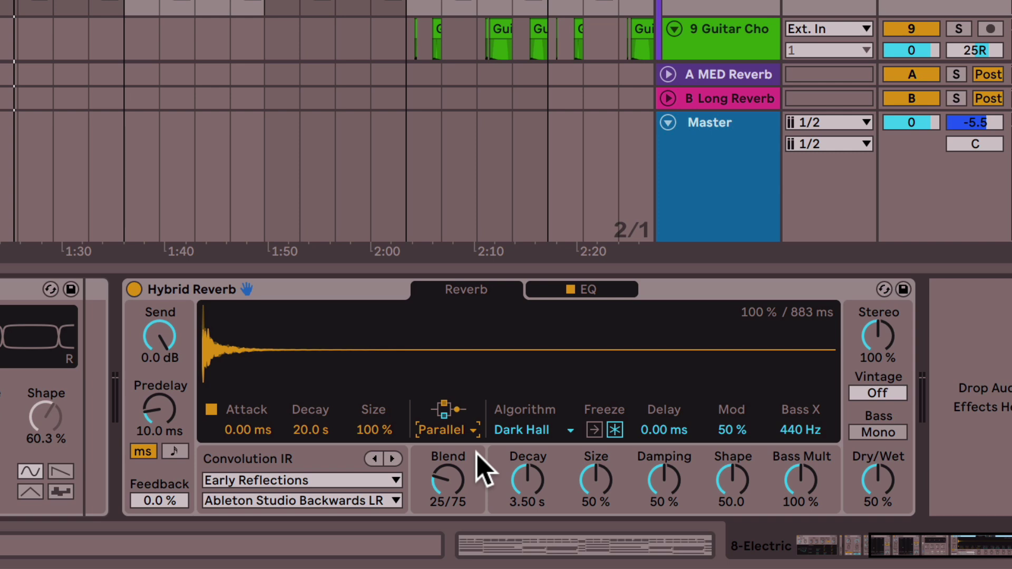
- Browse the Convolution IR categories and the Early Reflections impulse responses, and choose the Halls category
click(394, 480)
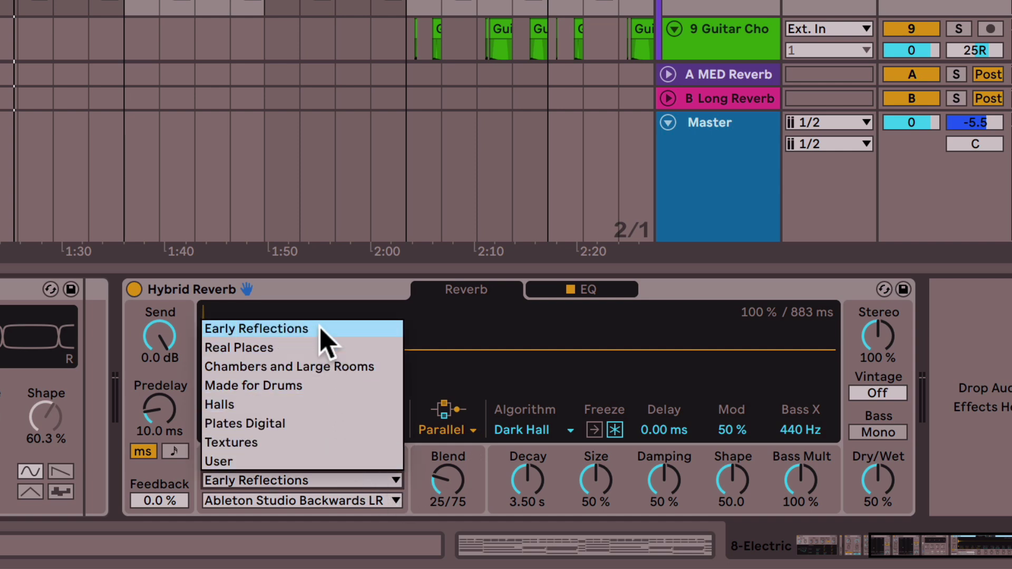
click(387, 480)
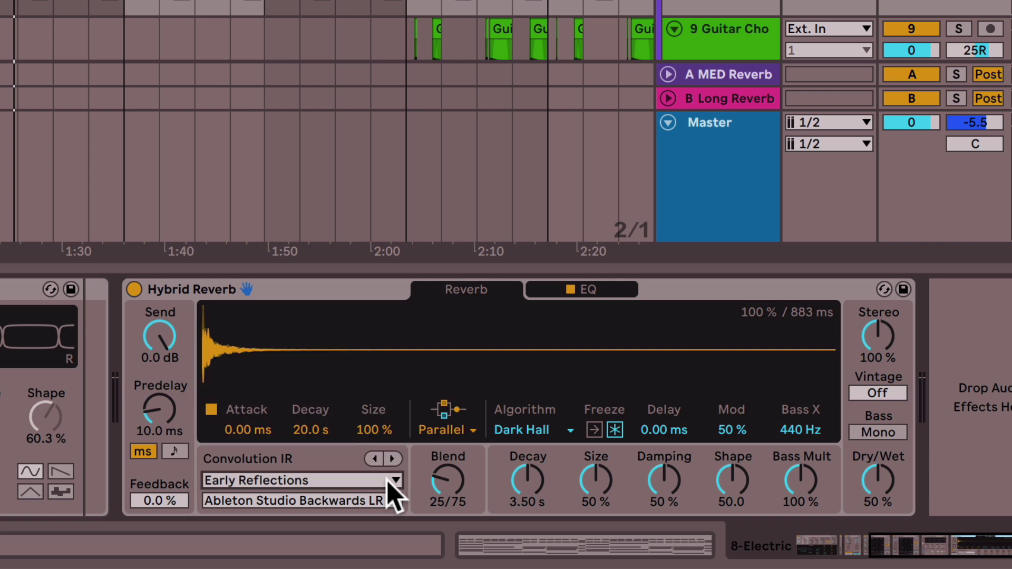
click(360, 499)
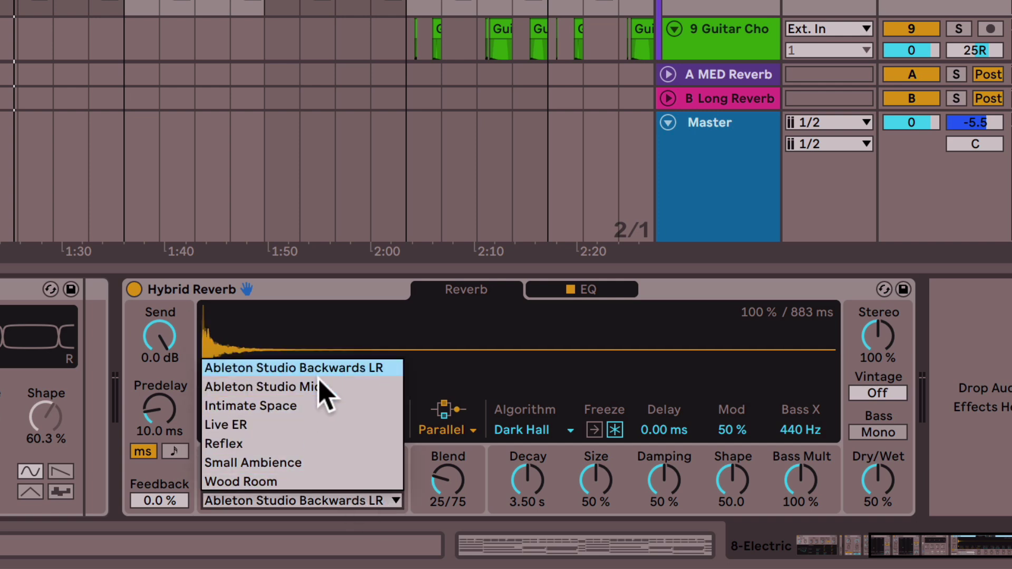
click(416, 525)
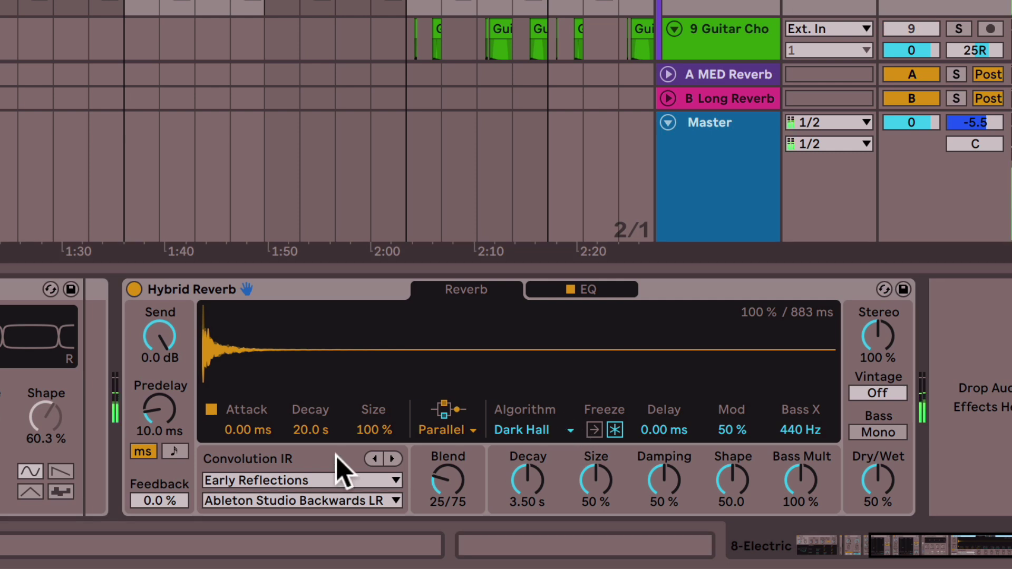
click(331, 481)
click(267, 407)
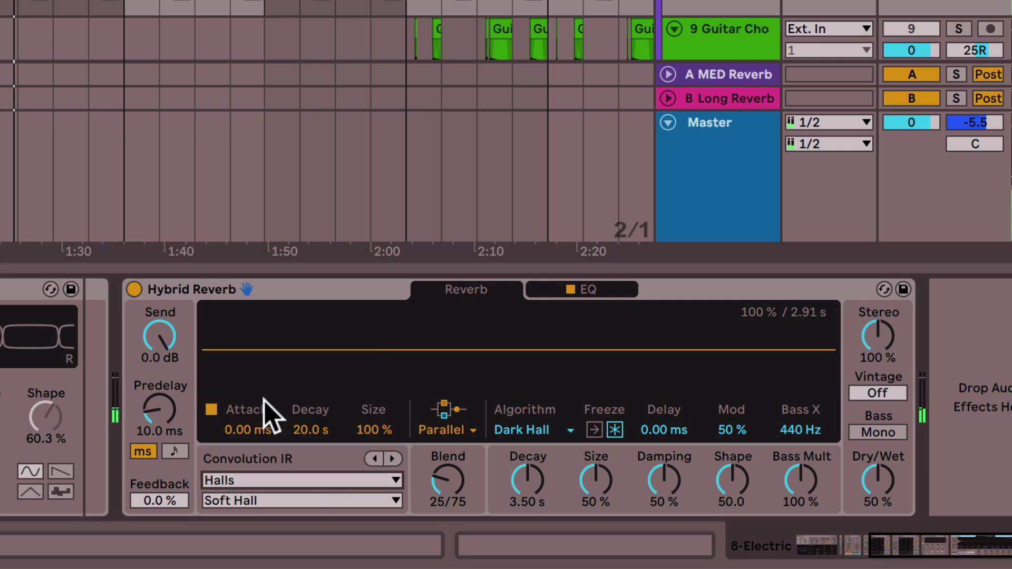
- Set Hybrid Reverb's Dry/Wet to 64% and its Blend to 19/81
drag(456, 481, 456, 491)
drag(870, 490, 869, 475)
drag(452, 481, 452, 486)
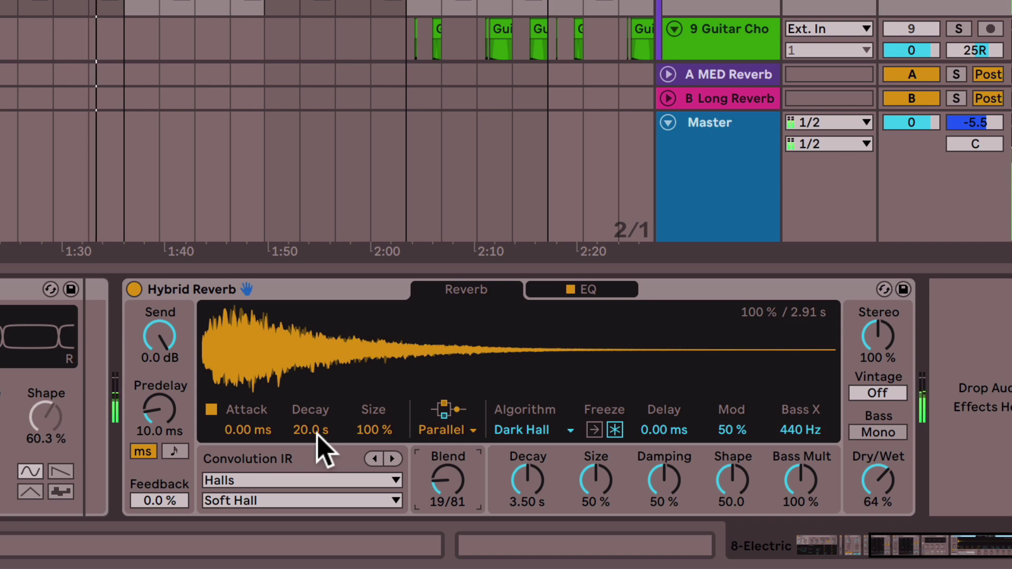
- Set the convolution Decay to 10.4 s, the Predelay to 46.2 ms and the Blend to 85/15
drag(317, 434, 317, 483)
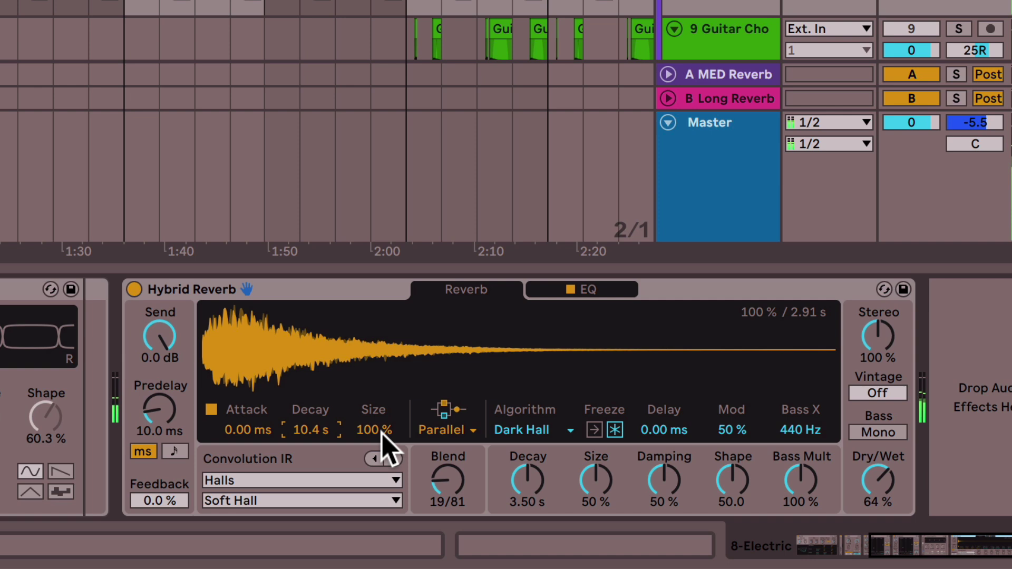
drag(159, 411, 160, 393)
drag(452, 491, 452, 420)
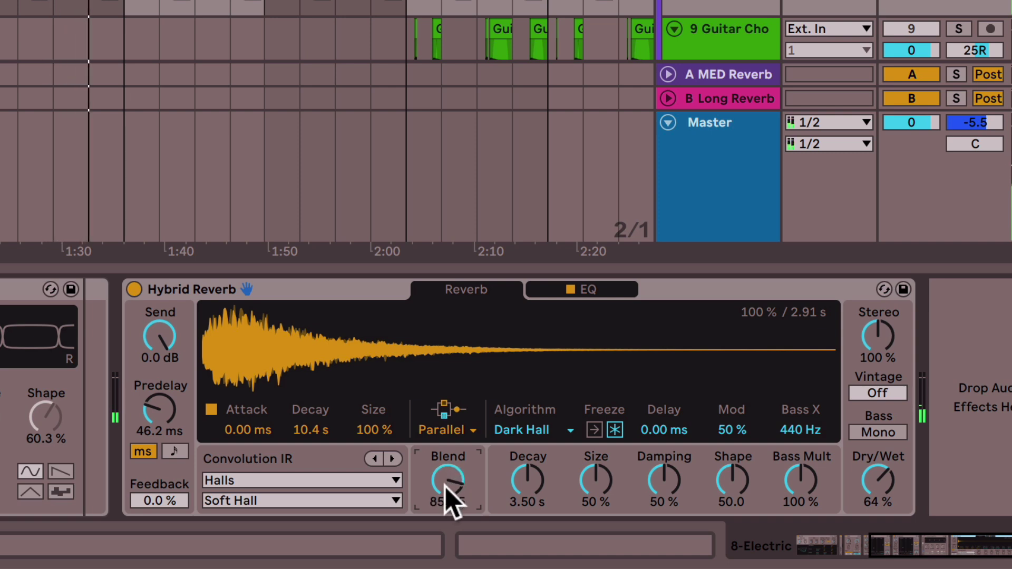
- Freeze the Dark Hall reverb with Dry/Wet at 100%, and switch the freeze input on and off again
click(614, 430)
drag(880, 480, 879, 451)
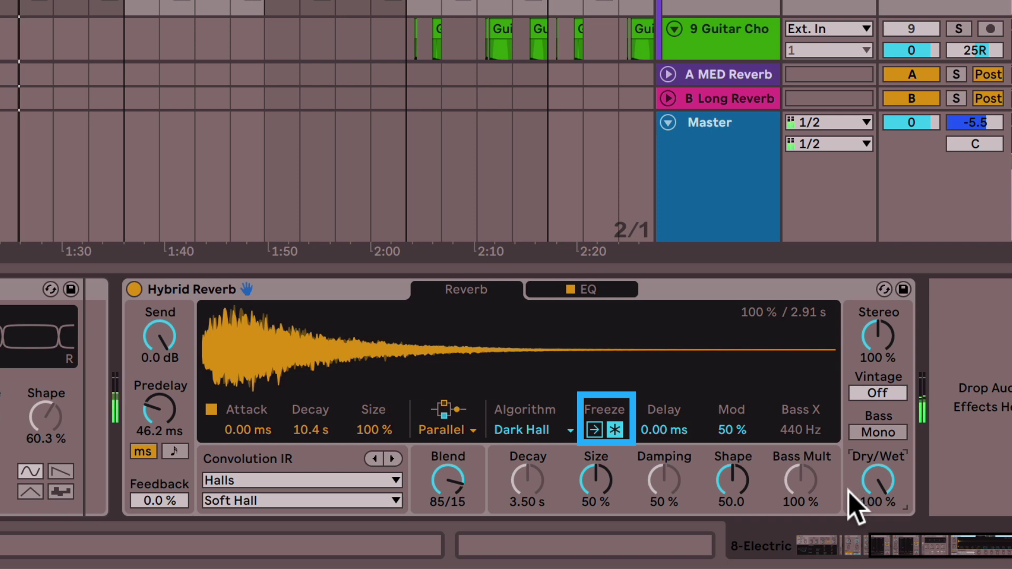
click(595, 431)
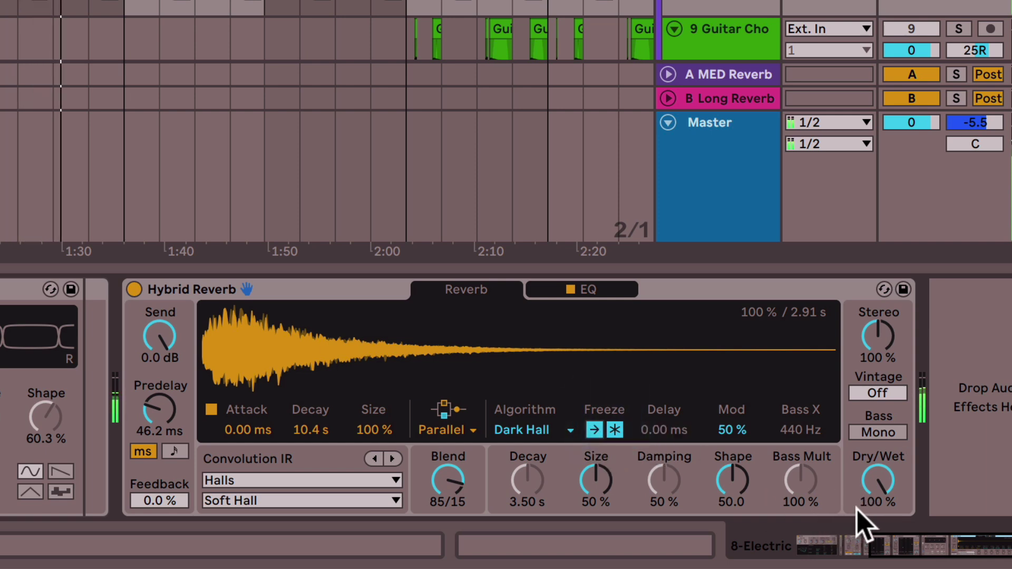
click(594, 430)
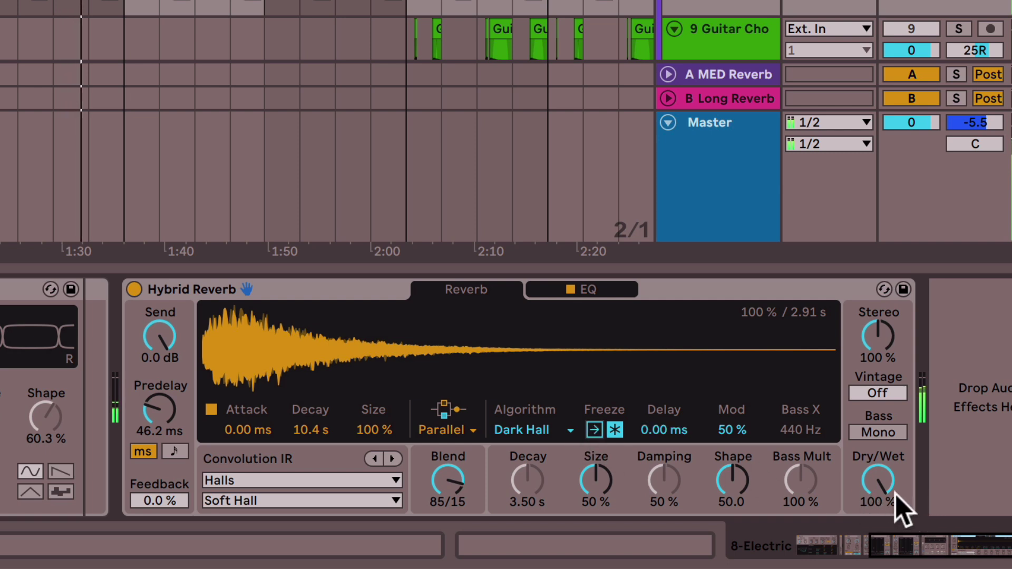
- Set Hybrid Reverb's Dry/Wet to 43% and its Blend to 23/77
drag(885, 488, 849, 477)
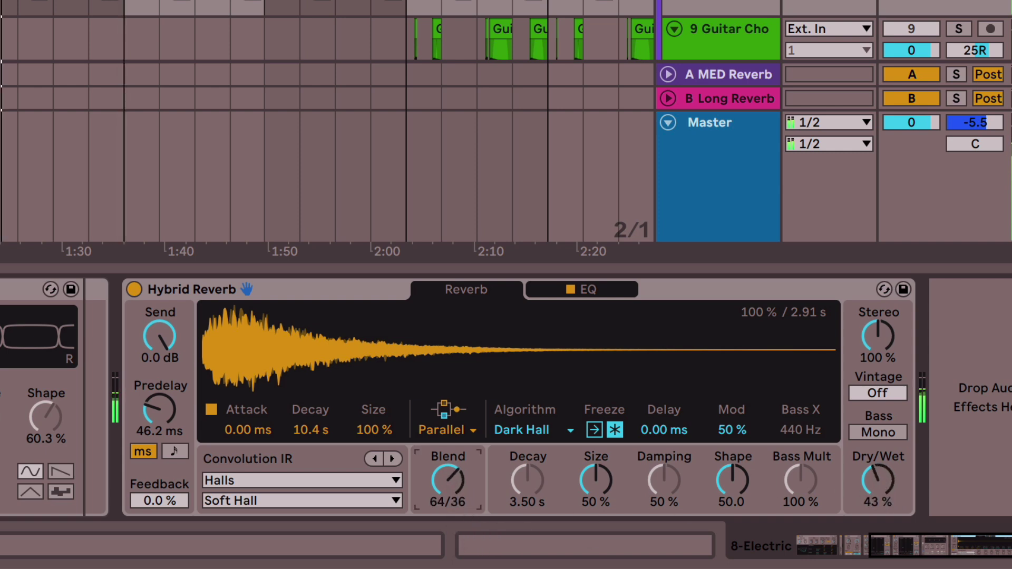
drag(448, 481, 448, 505)
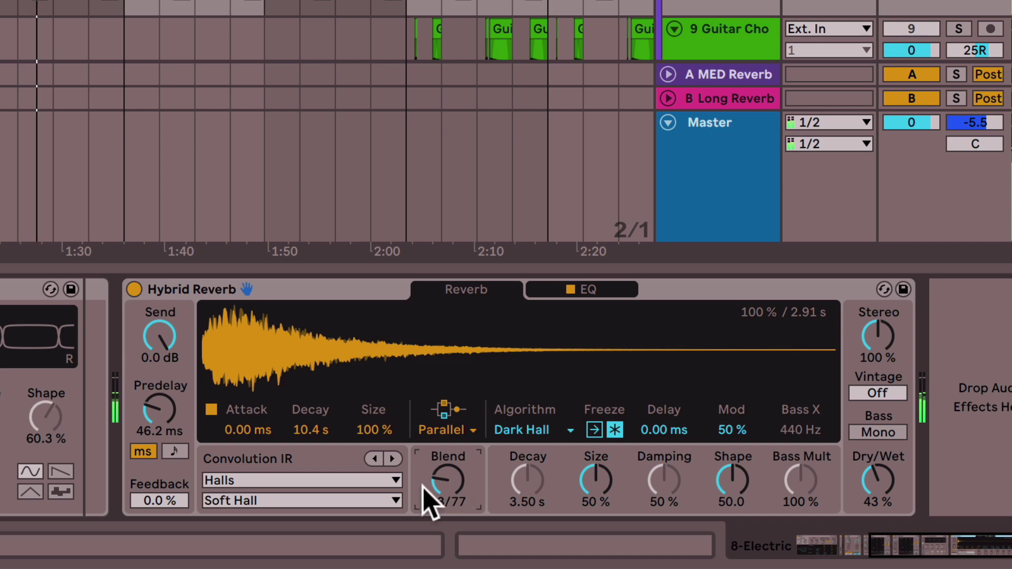
- Load the Long Synth Hall impulse response with Blend at 10/90 and Dry/Wet at 66%
click(363, 501)
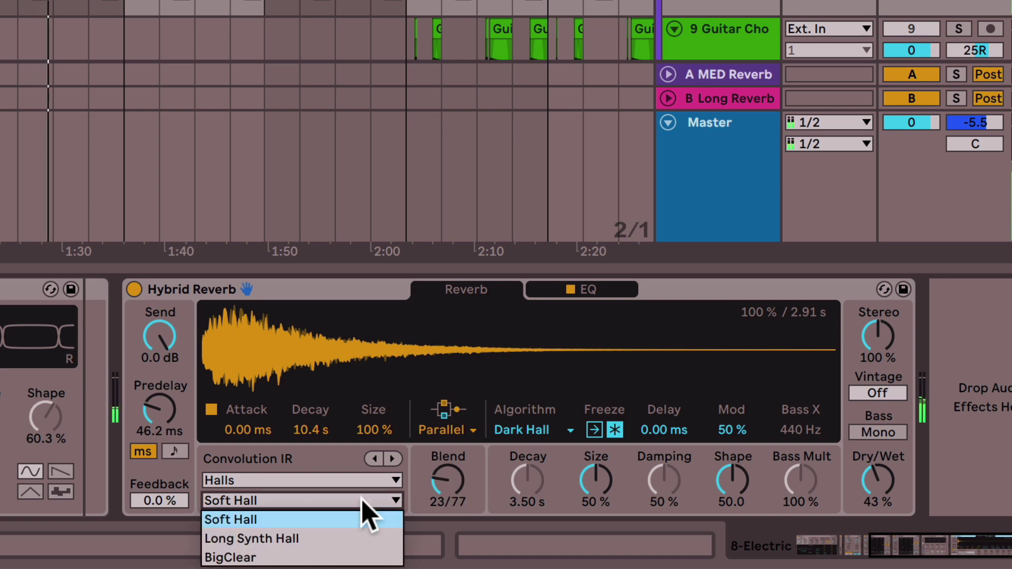
click(332, 538)
drag(442, 487, 442, 507)
drag(877, 485, 877, 458)
- Set the Predelay to 80.6 ms, turn off Freeze, and set the algorithm Decay to 2.72 s and Blend to 9/91
click(159, 409)
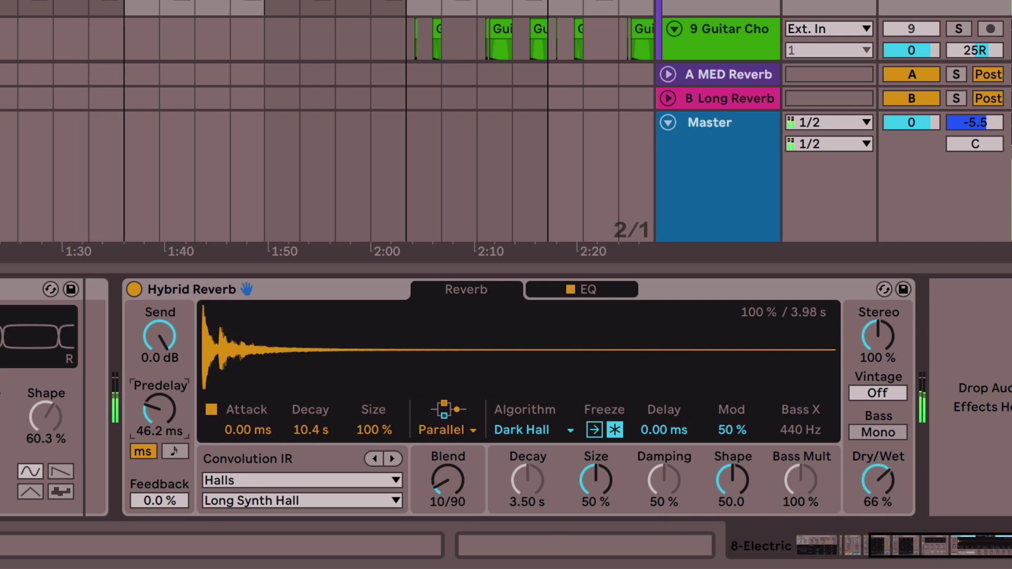
click(616, 432)
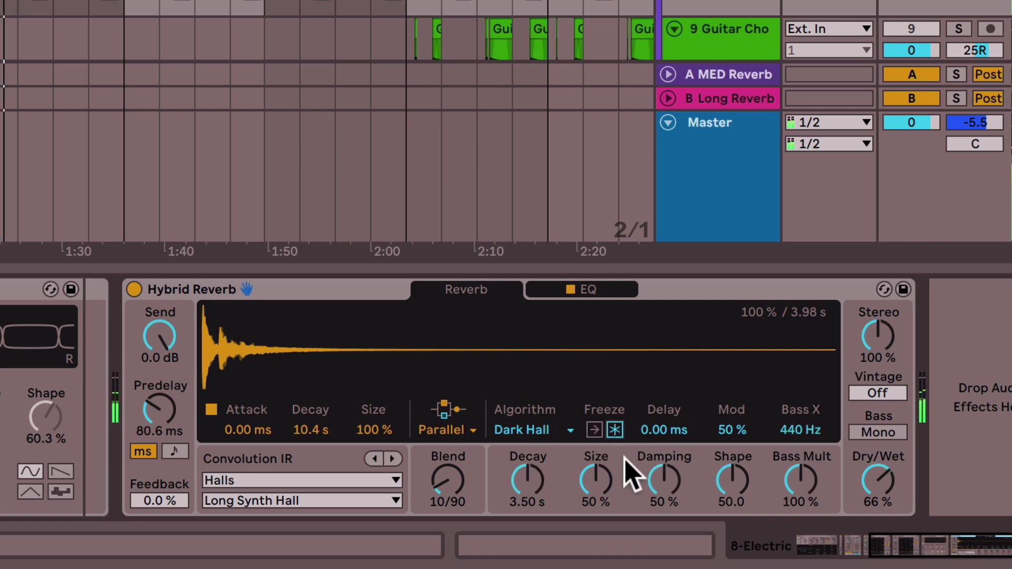
drag(520, 486, 529, 477)
drag(450, 477, 449, 480)
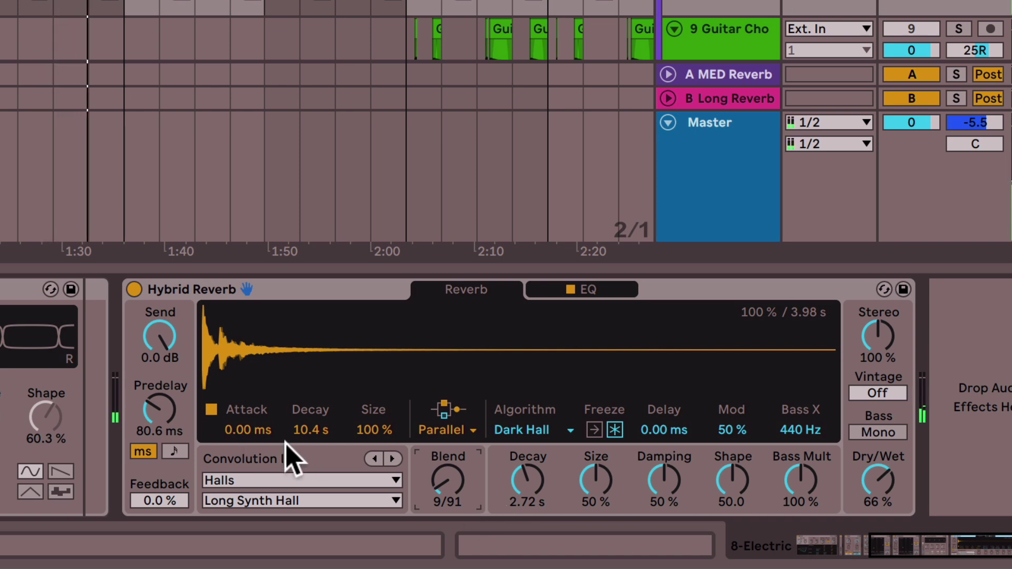
- Set Hybrid Reverb's Dry/Wet to 54%, the convolution Size to 188% and the Blend to 7/93
drag(870, 484, 870, 500)
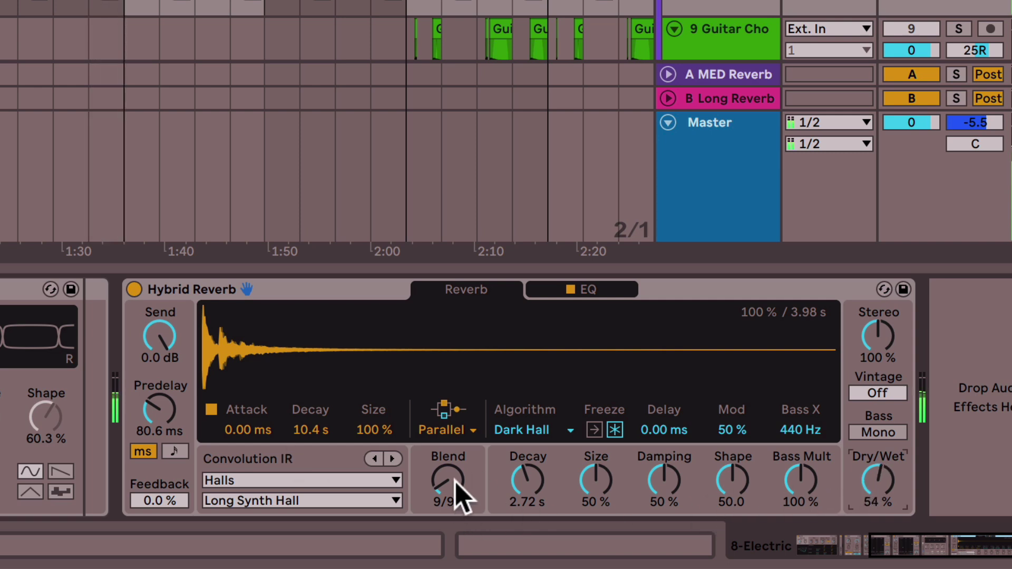
drag(373, 430, 369, 405)
drag(459, 485, 459, 491)
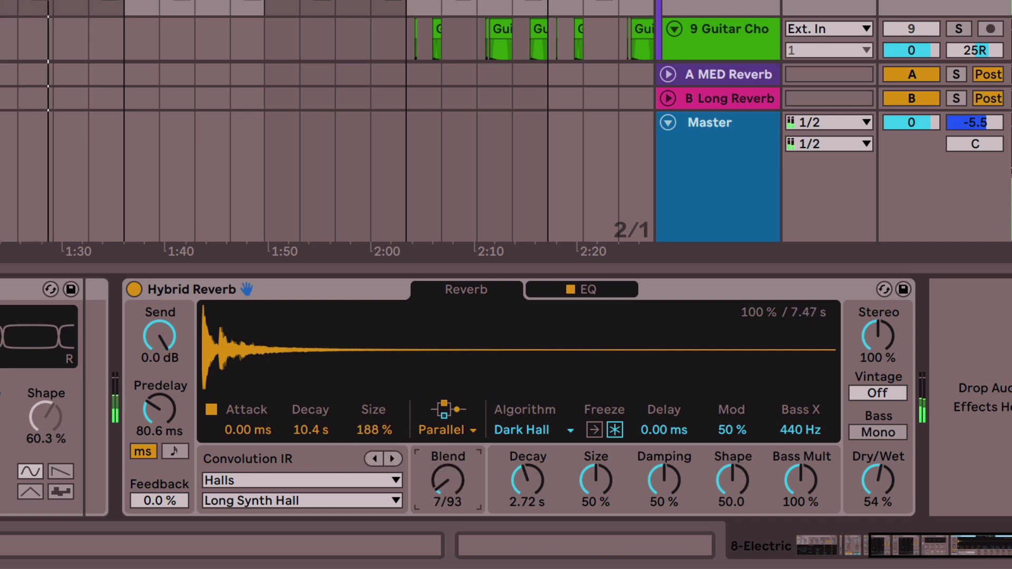
- Load the BigClear impulse response from the Halls category and set the Blend to 17/83
click(348, 501)
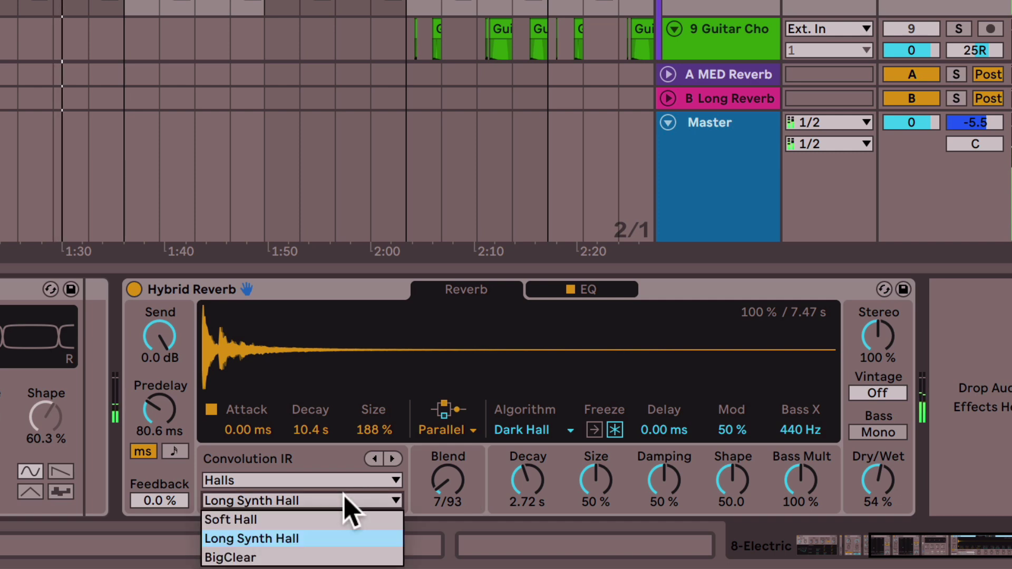
click(327, 557)
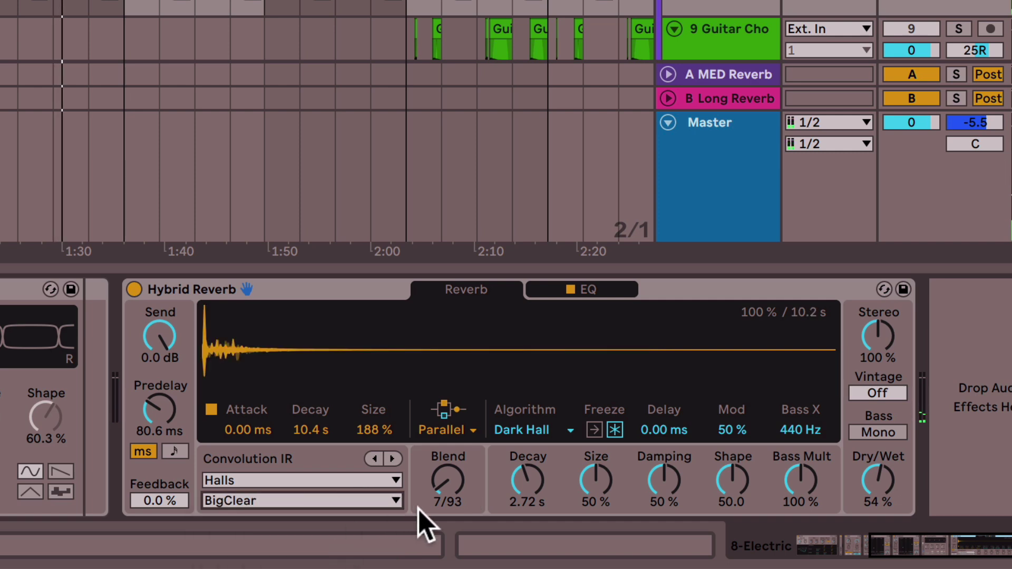
drag(449, 485, 449, 475)
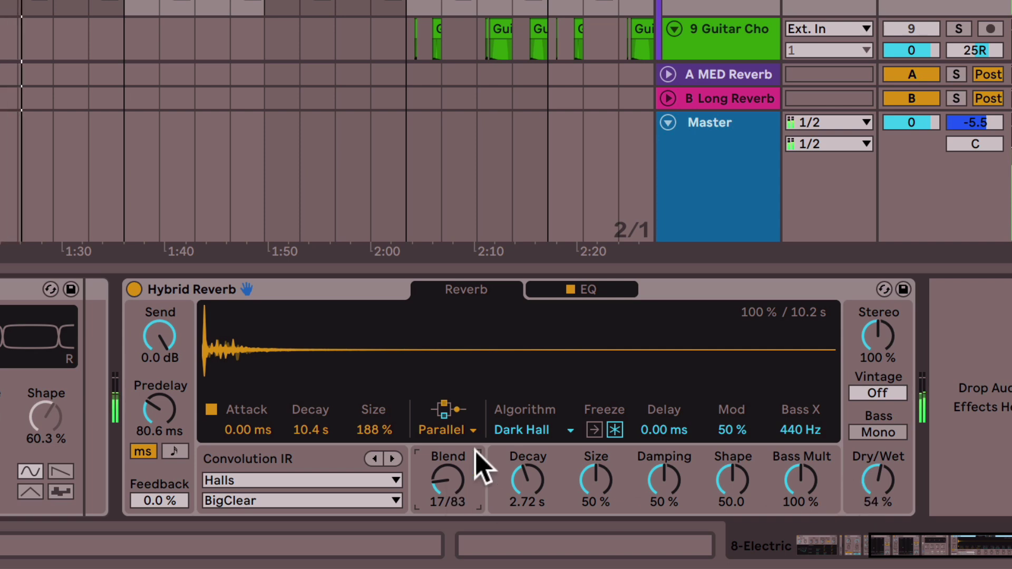
- Set the convolution Decay to 11.4 s and Dry/Wet to 61%, and raise the reverb's Stereo width
drag(316, 430, 316, 424)
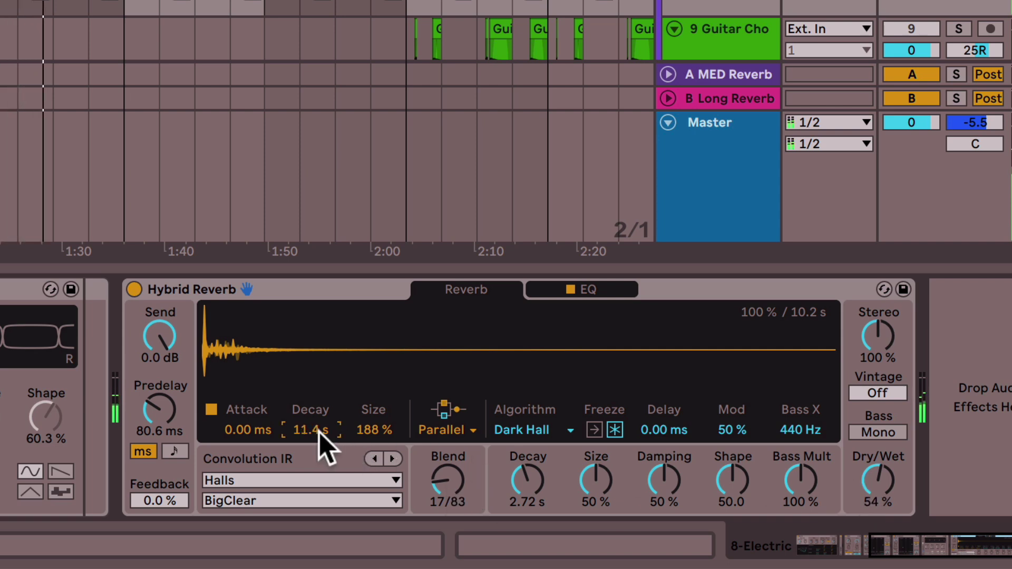
drag(893, 485, 893, 477)
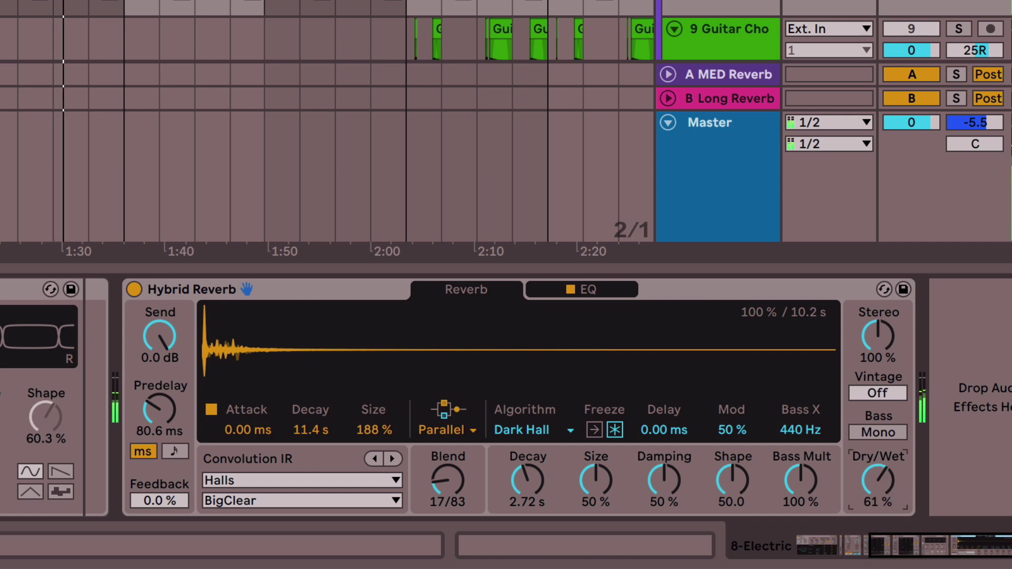
drag(878, 342, 877, 330)
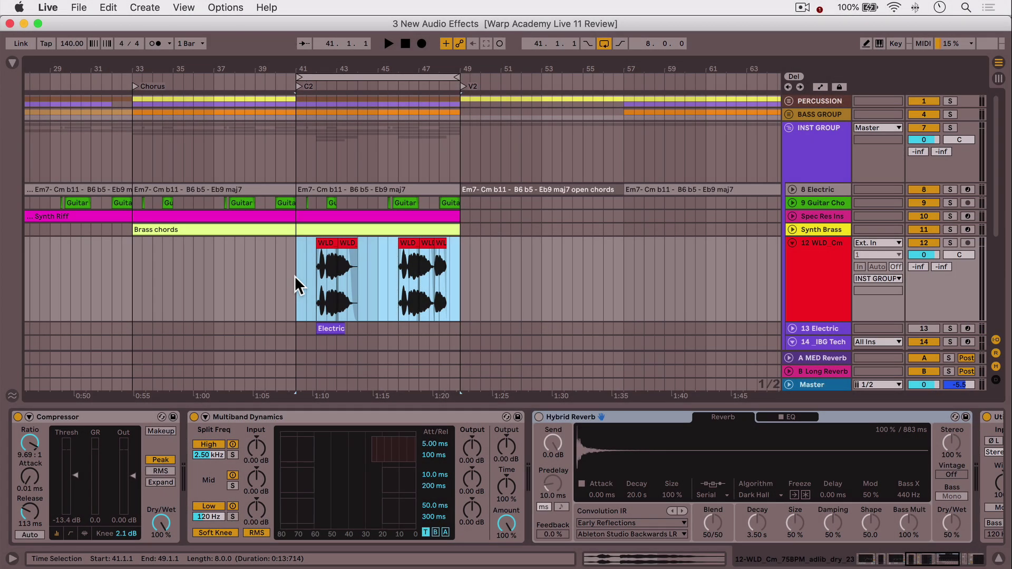
- Play the C2 section, shorten the loop to three bars from bar 41, and solo the 12 WLD_Cm track for a dry listen
click(296, 274)
key(space)
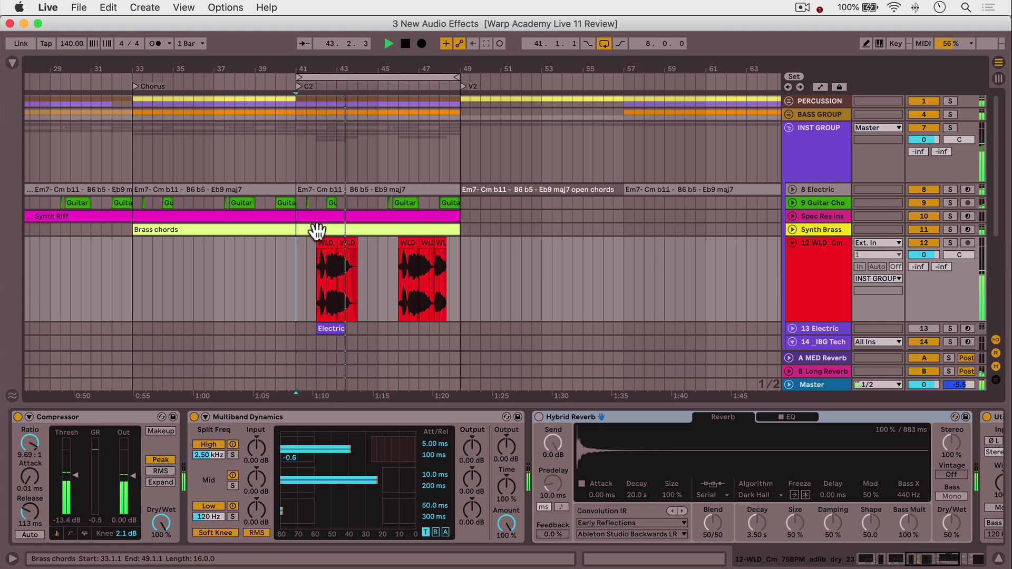
drag(457, 80, 357, 82)
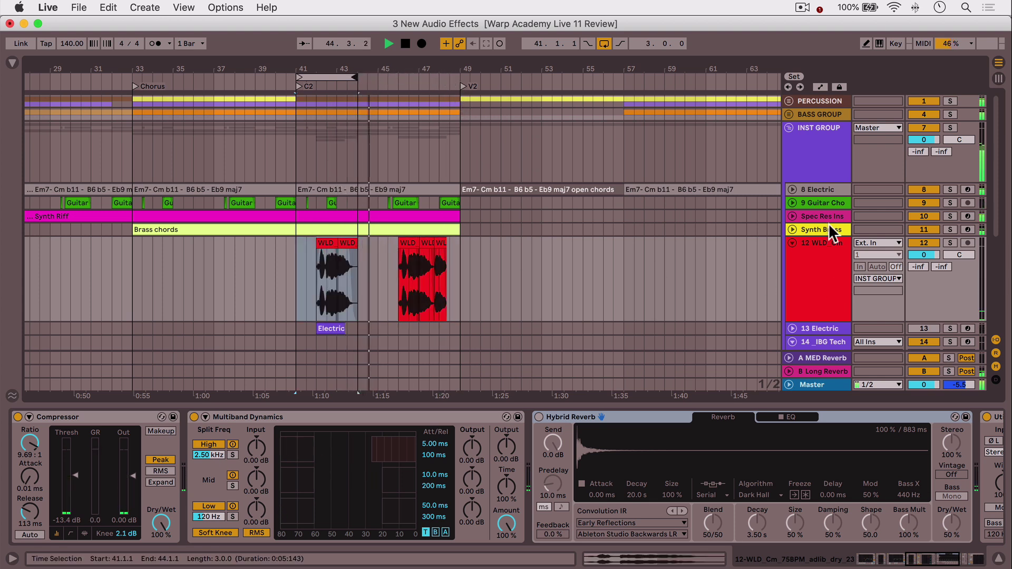
click(951, 243)
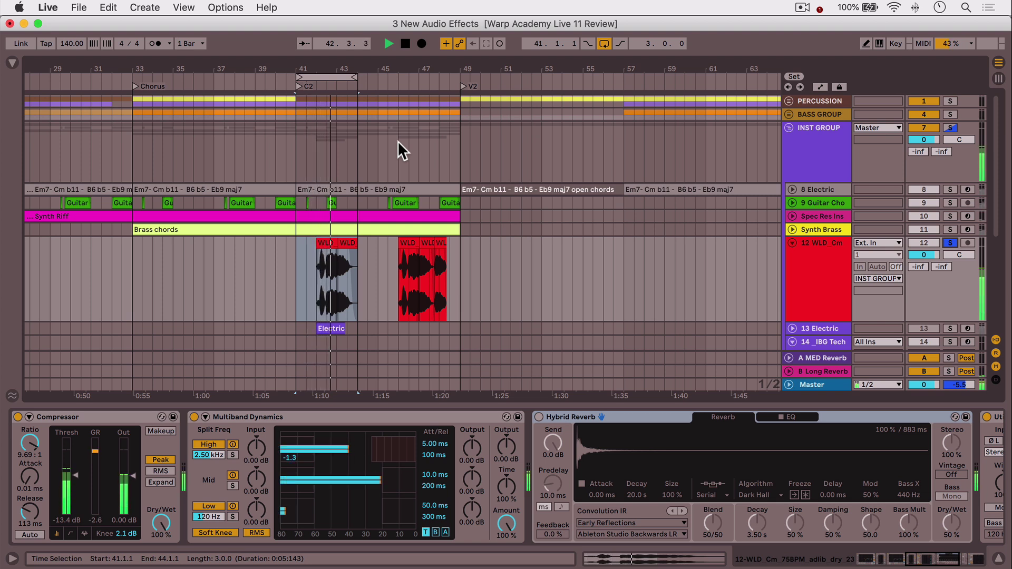
key(space)
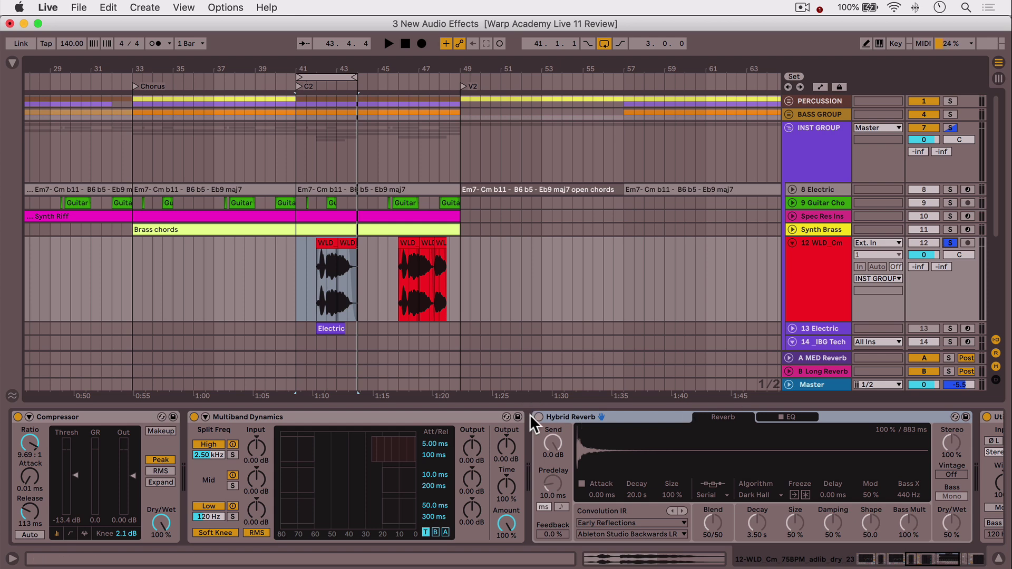
- Enable Hybrid Reverb on the 12 WLD_Cm track with Dry/Wet at 40% and Blend at 24/76
click(539, 417)
drag(339, 71, 369, 79)
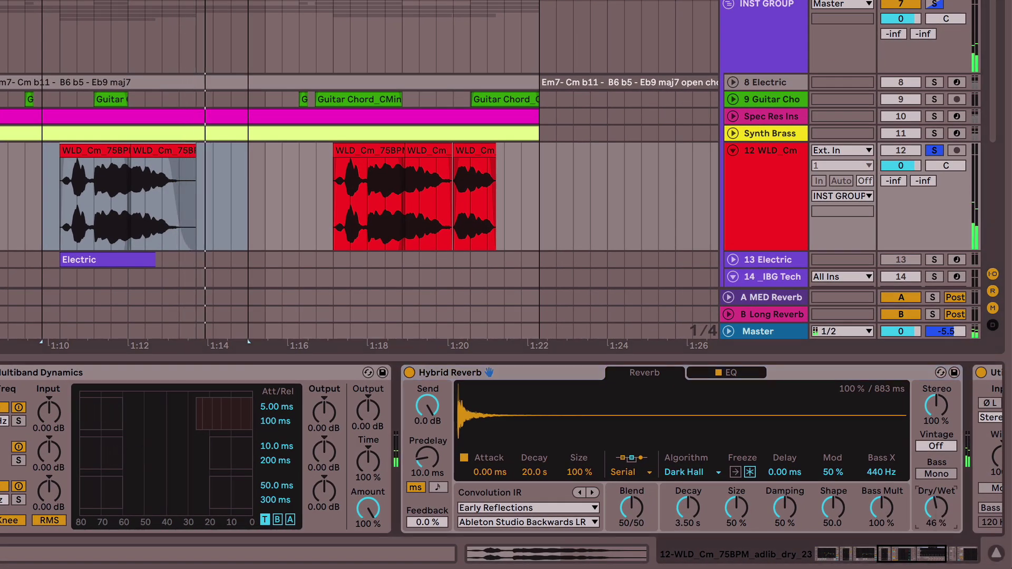
drag(936, 507, 936, 512)
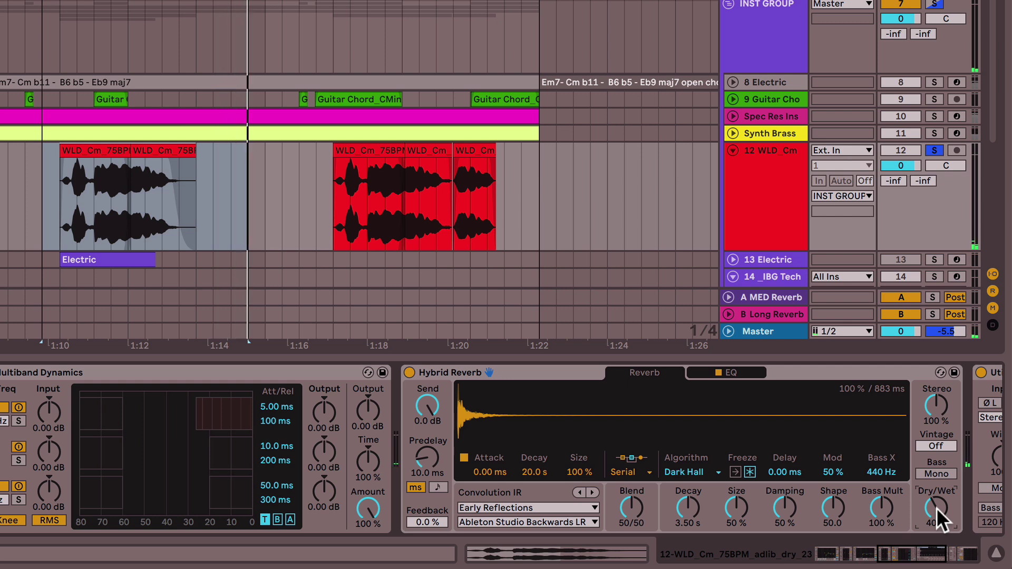
drag(634, 504, 611, 501)
- Switch the convolution IR to the Textures category's NoiseFlutter, play the loop, and set Dry/Wet to 55%
click(536, 507)
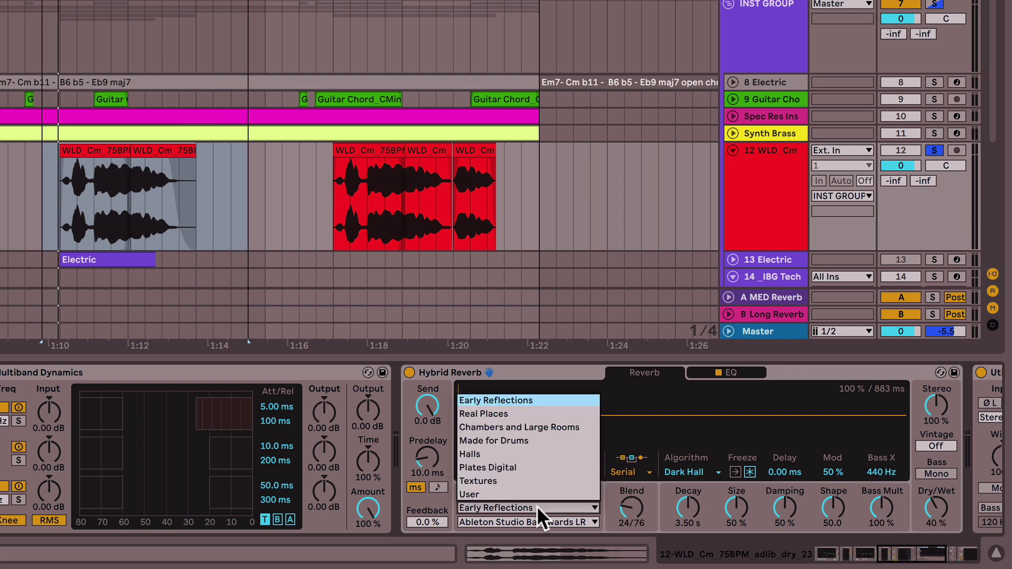
click(491, 481)
key(space)
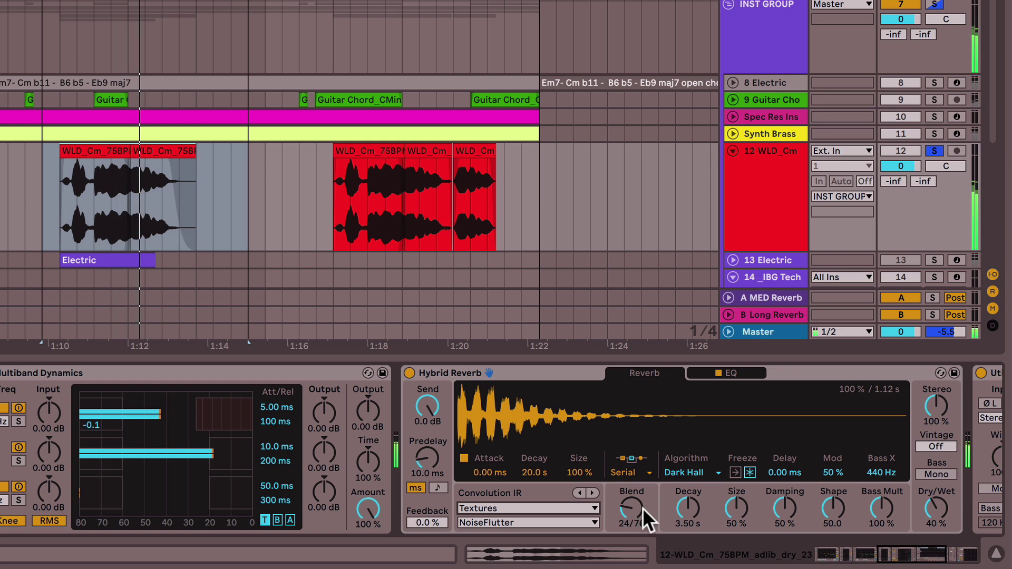
click(931, 513)
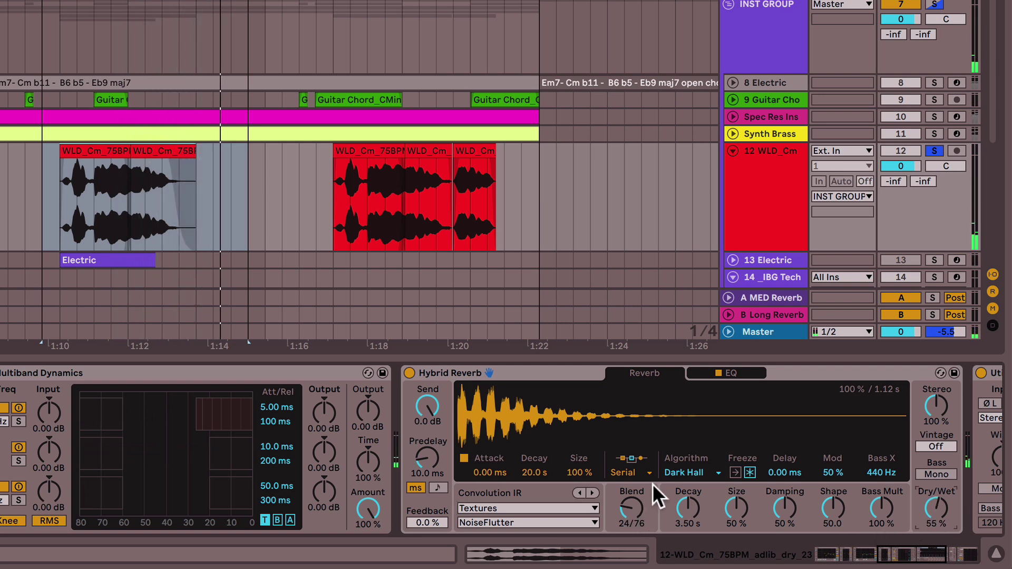
- Load the 3 Seasons LR impulse response and set Dry/Wet to 64% and Blend to 14/86
click(507, 522)
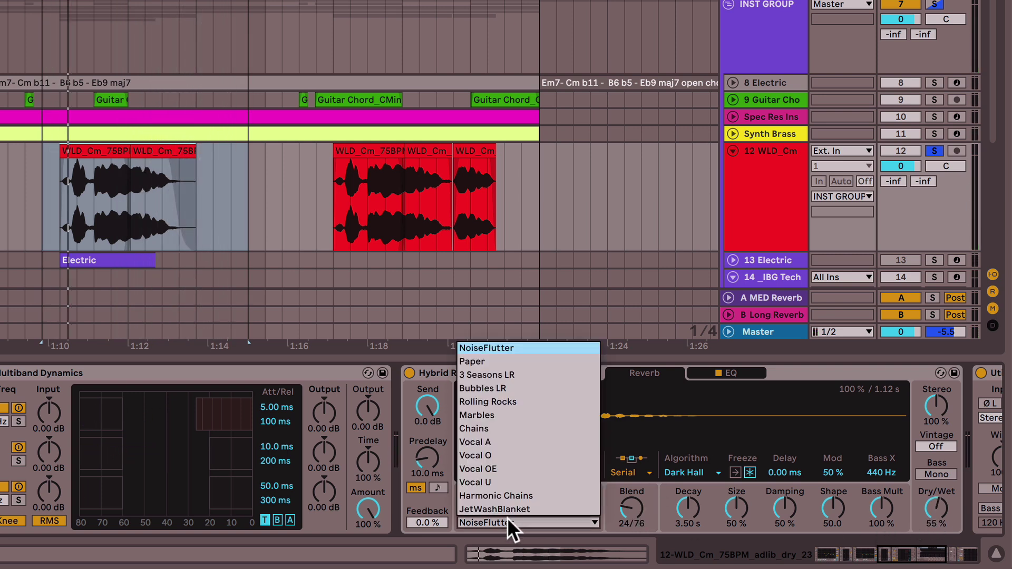
click(497, 375)
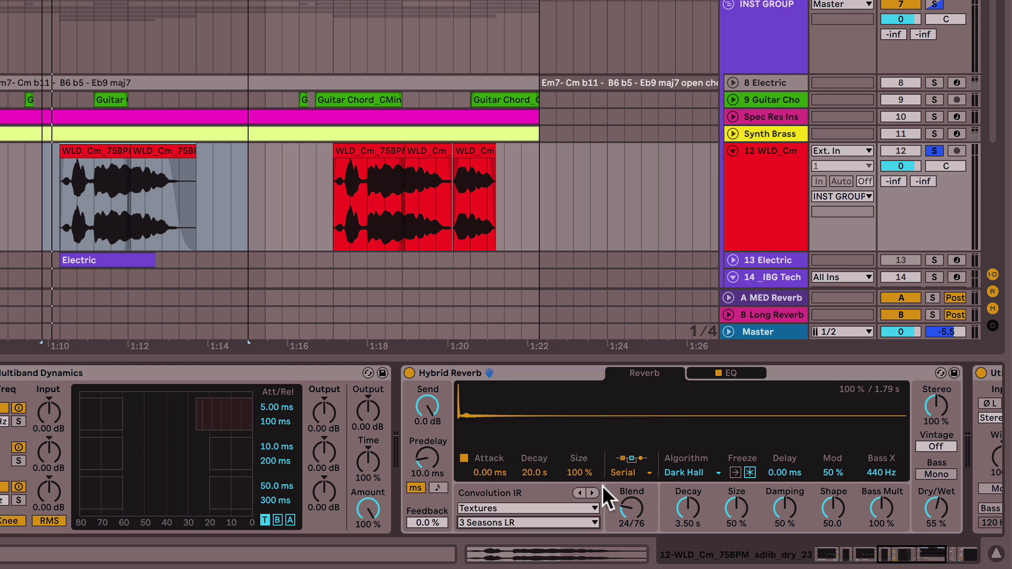
drag(921, 519, 923, 508)
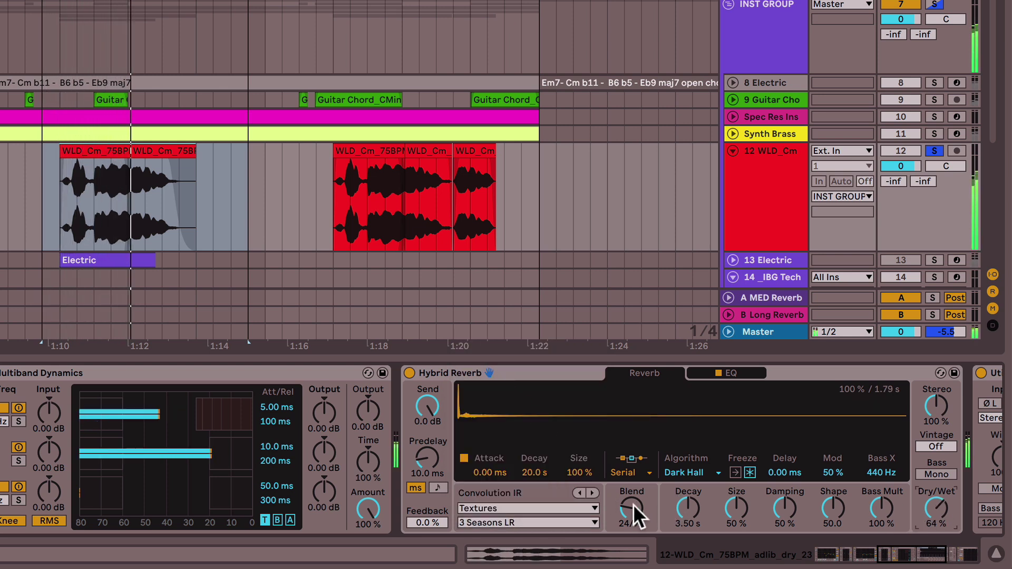
drag(634, 516, 634, 523)
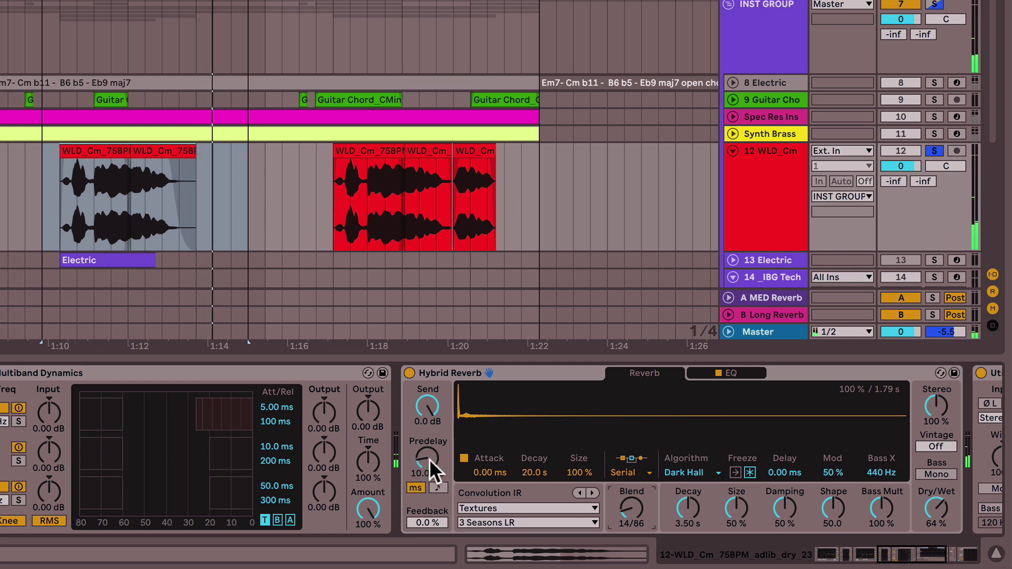
- Audition the Marbles impulse response on the looped vocal with Dry/Wet at 60%
click(498, 523)
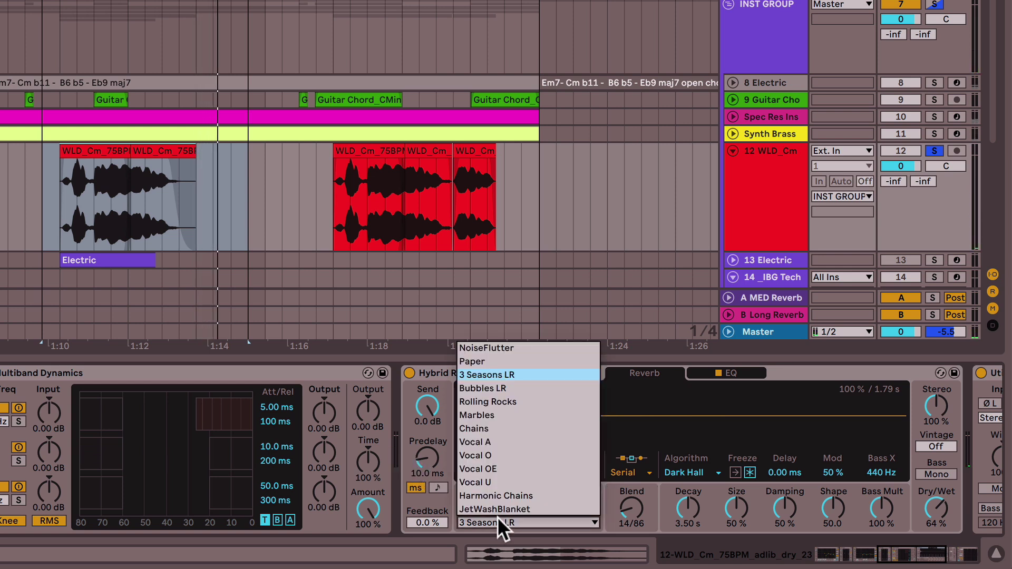
click(485, 415)
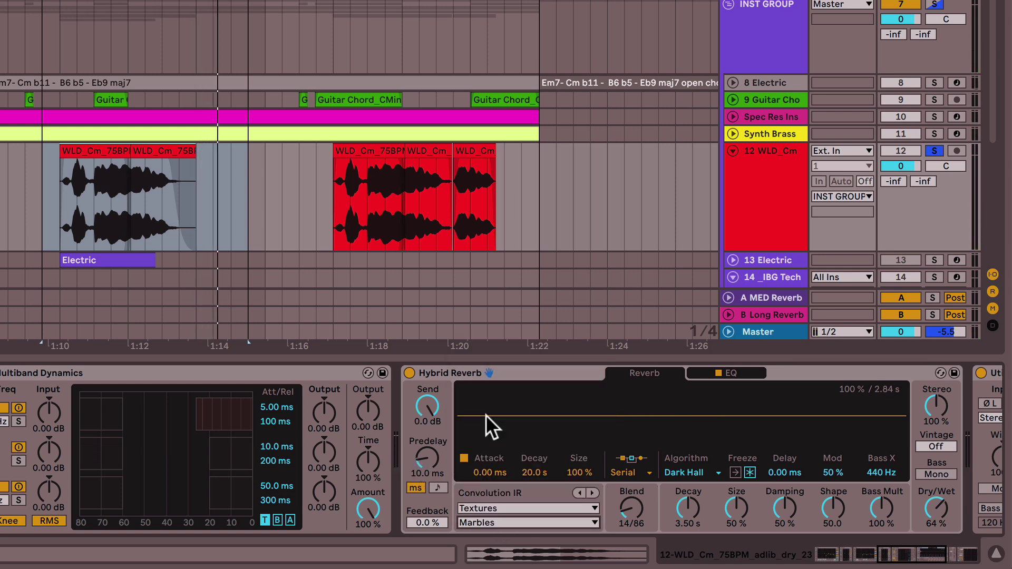
key(space)
drag(937, 507, 937, 510)
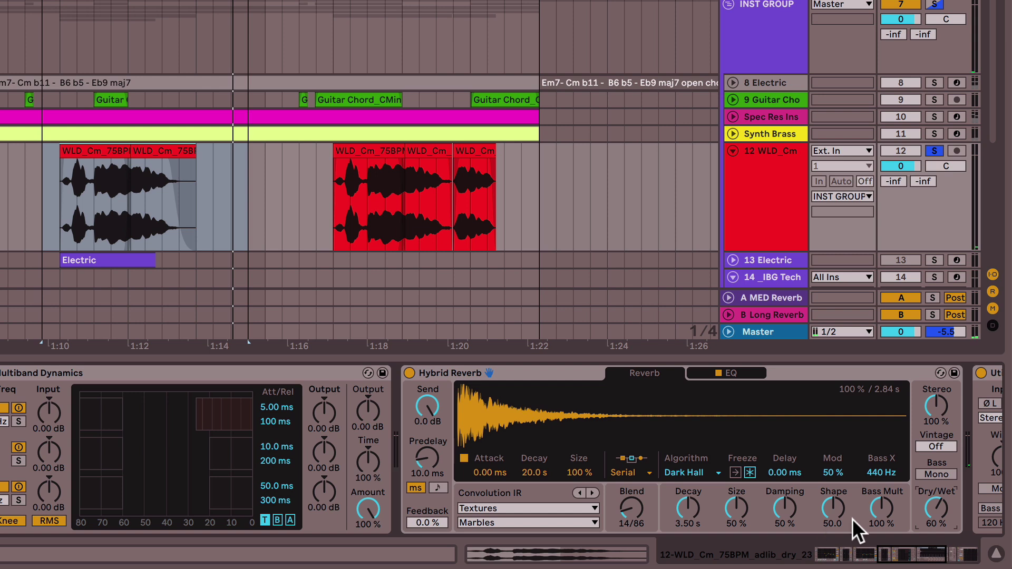
- Load the Chains impulse response, play the loop, and set Dry/Wet to 53%
click(571, 520)
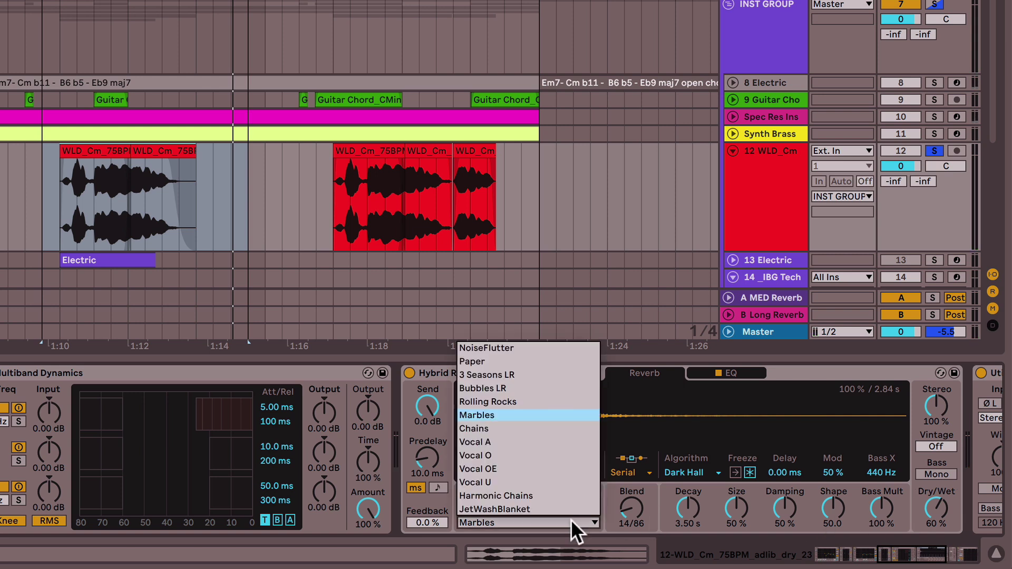
click(520, 428)
key(space)
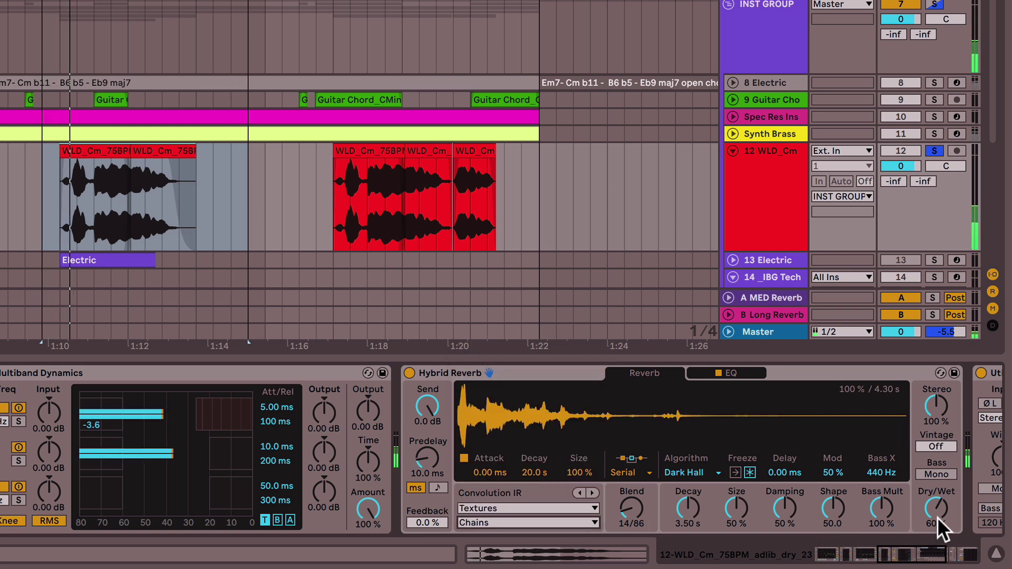
drag(935, 508, 935, 515)
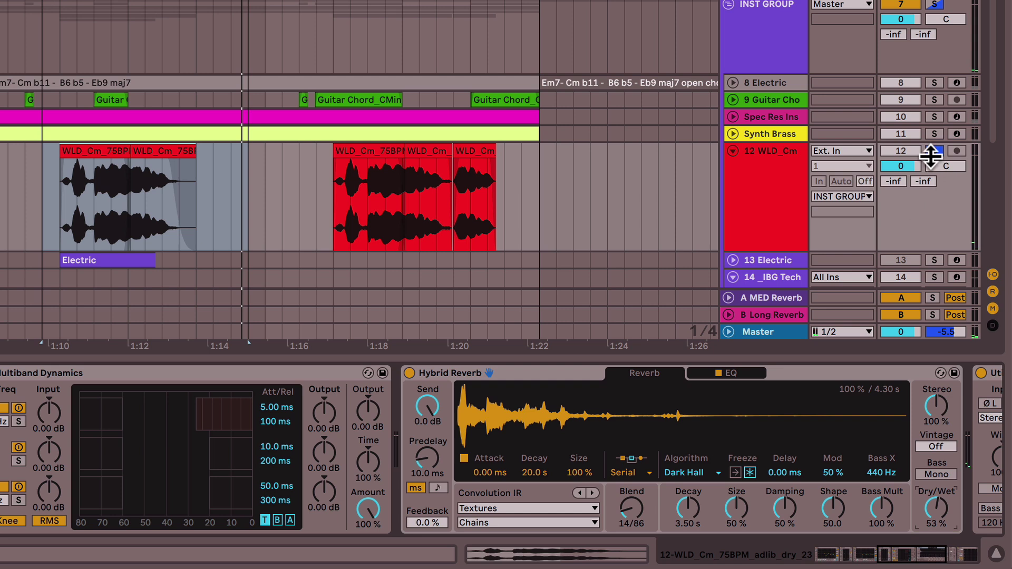
- Unsolo the 12 WLD_Cm track to hear it in the mix and set the reverb's Stereo width to 137%
click(934, 151)
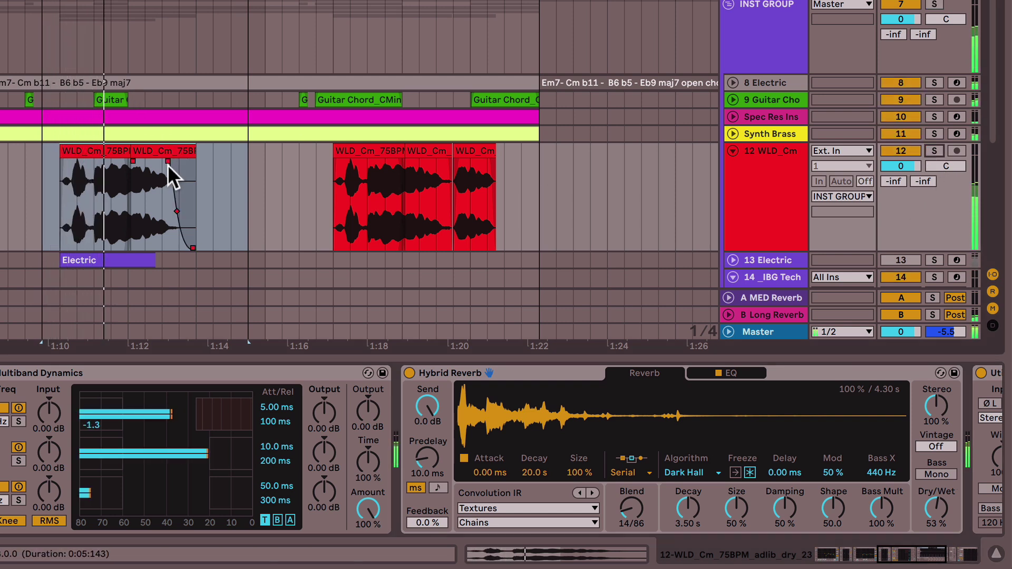
mouse_move(936, 406)
mouse_down()
mouse_move(937, 393)
mouse_move(934, 405)
mouse_up()
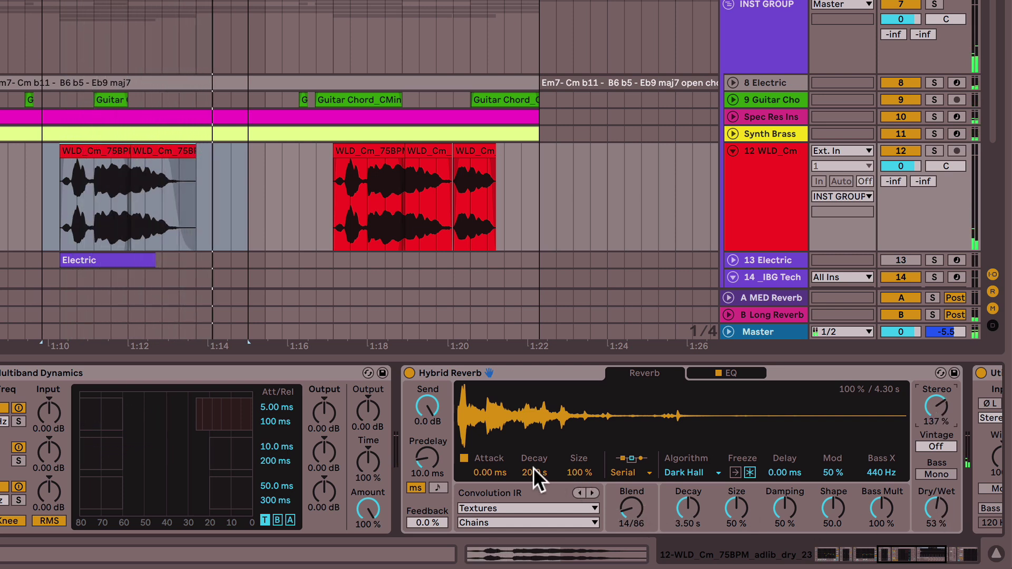
- Load the Harmonic Chains impulse response and solo the 12 WLD_Cm track again
click(524, 520)
click(517, 496)
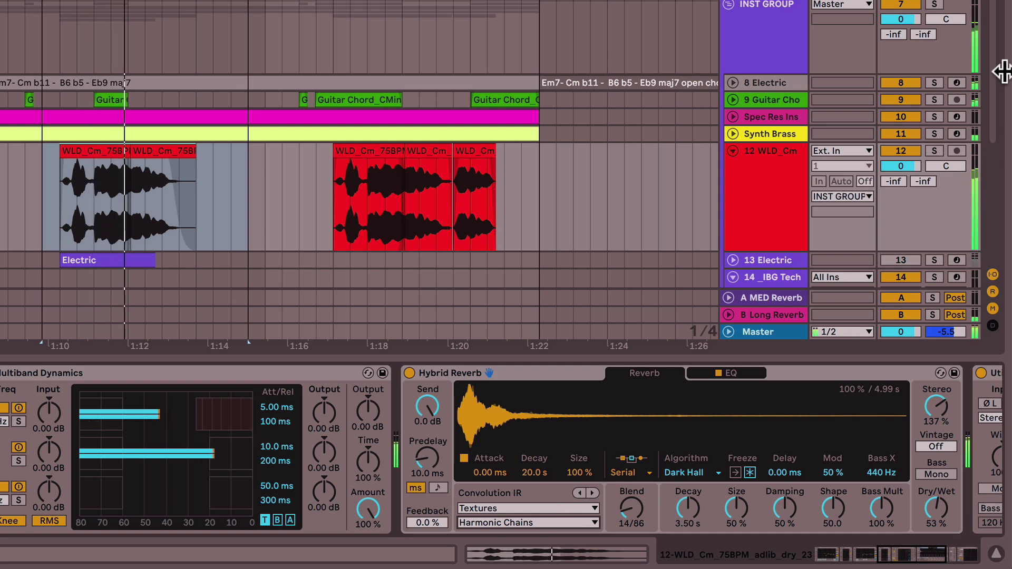
click(928, 150)
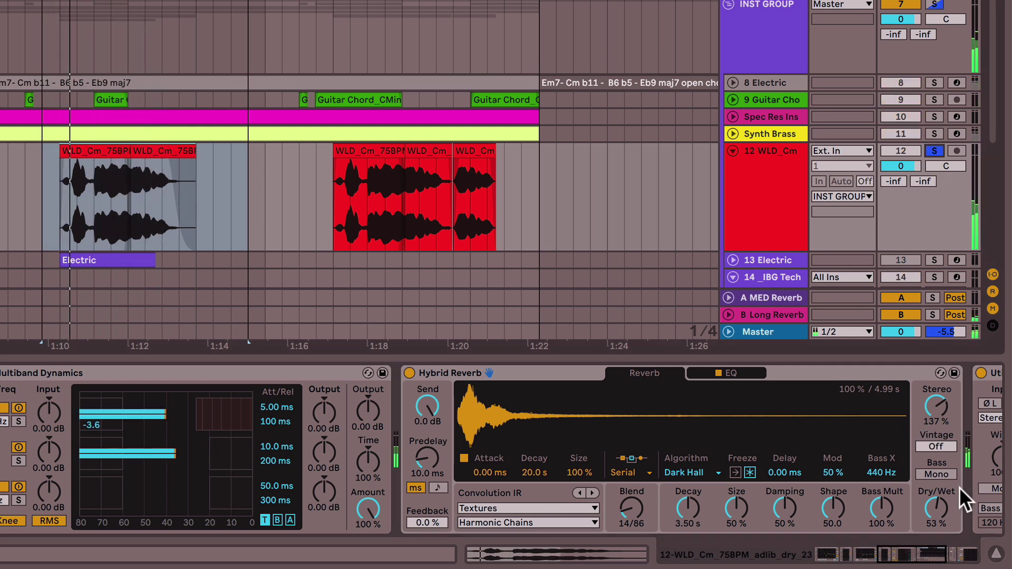
- Load the JetWashBlanket impulse response with Dry/Wet at 43%, and unsolo the 12 WLD_Cm track to hear it in the mix
drag(938, 509, 936, 518)
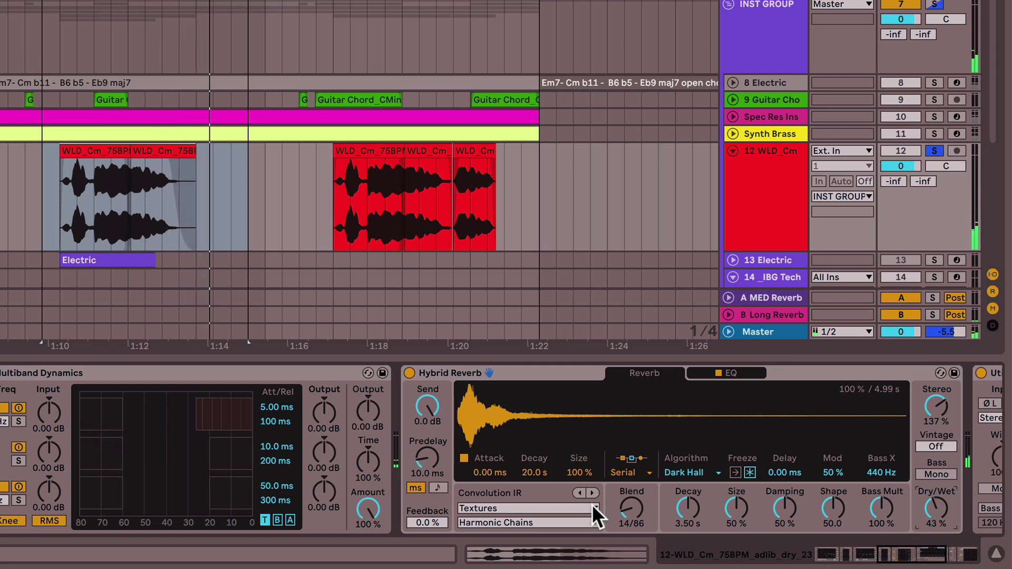
click(582, 520)
click(537, 508)
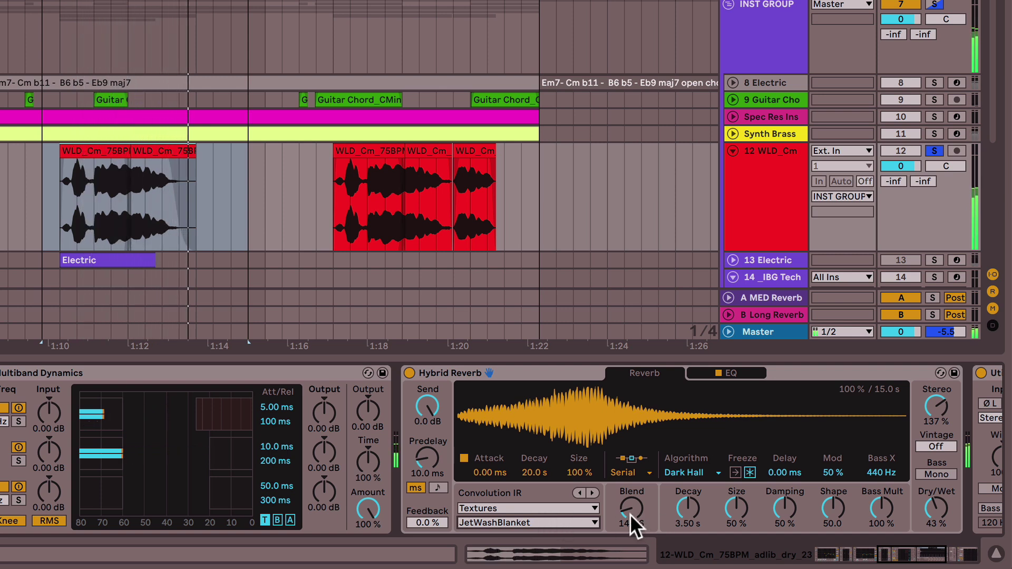
click(934, 151)
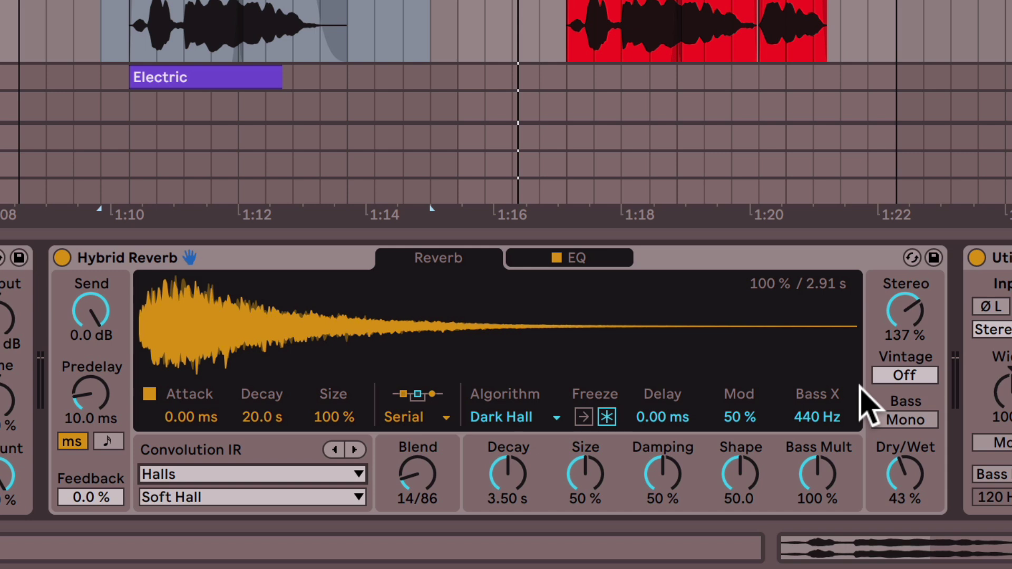
- Sync the reverb's Predelay to note values, set it to 4/16 while the vocal plays, and raise Dry/Wet to 50%
click(84, 414)
click(108, 442)
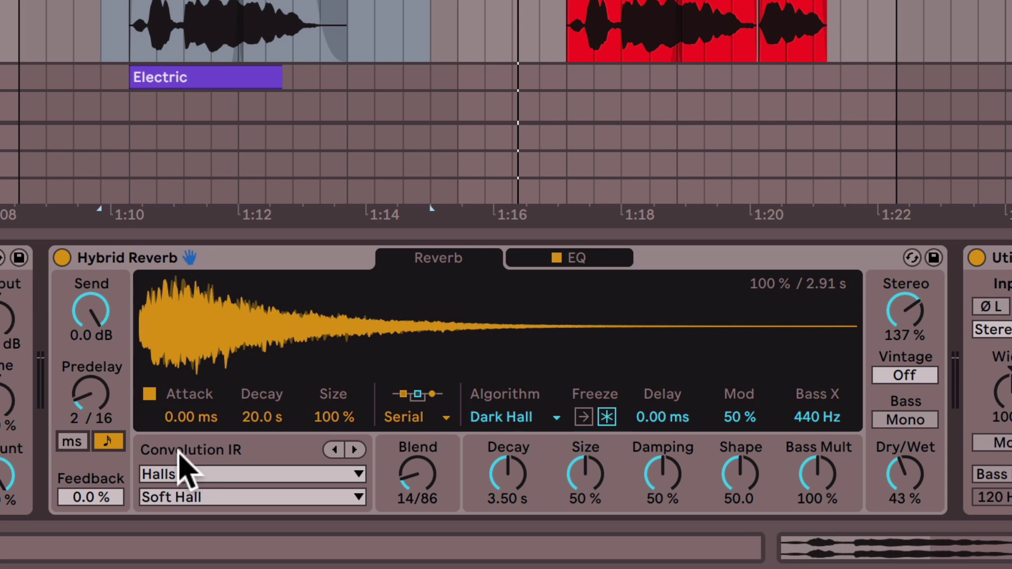
drag(91, 411, 90, 407)
key(space)
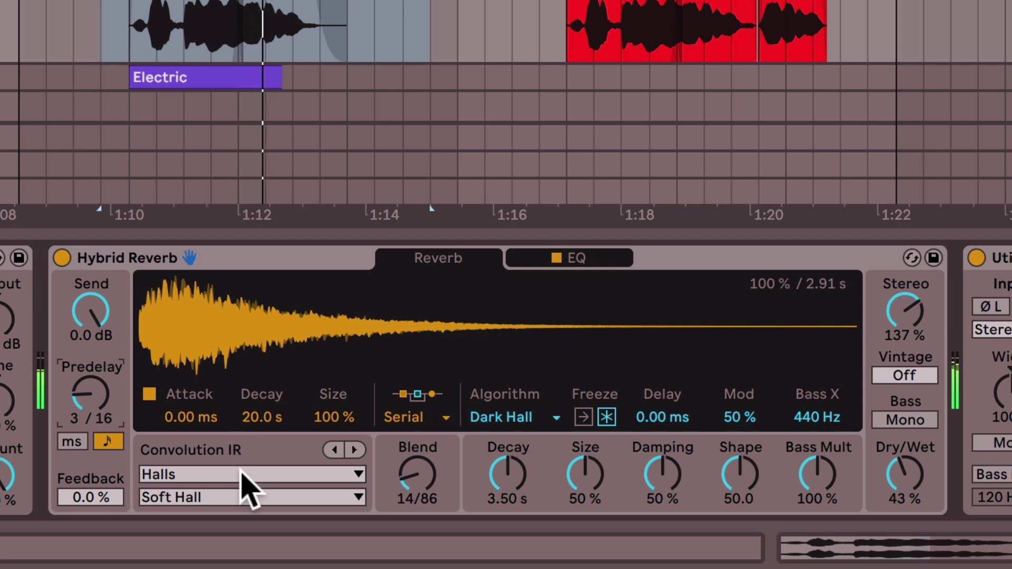
drag(87, 407, 88, 403)
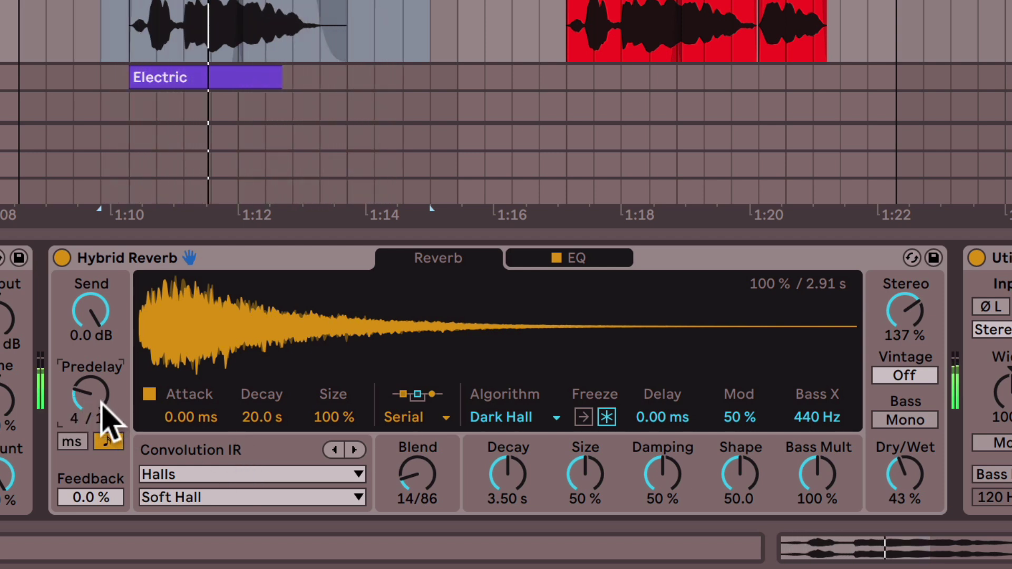
drag(897, 474, 896, 470)
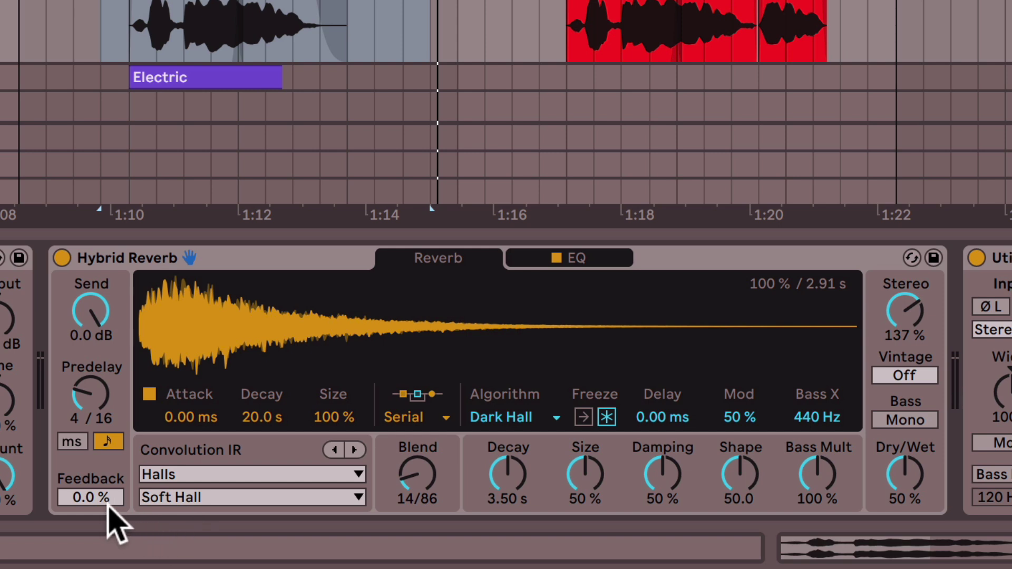
- Try raising the Hybrid Reverb's predelay Feedback during playback
key(space)
drag(97, 501, 97, 400)
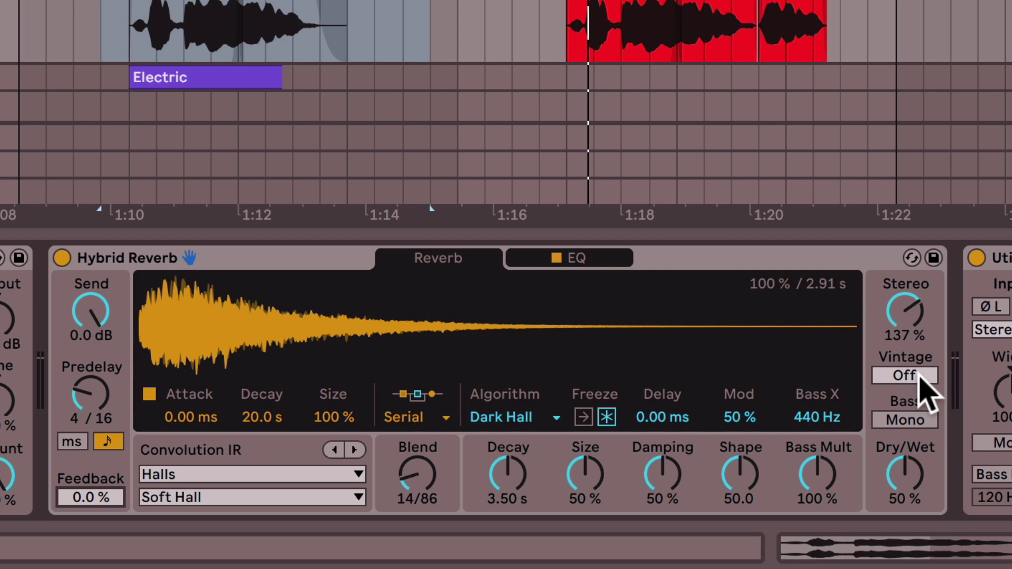
- Audition the Vintage settings Old, Older and Extreme on the looped vocal, with Dry/Wet at 66% and Blend at 81/19
click(919, 377)
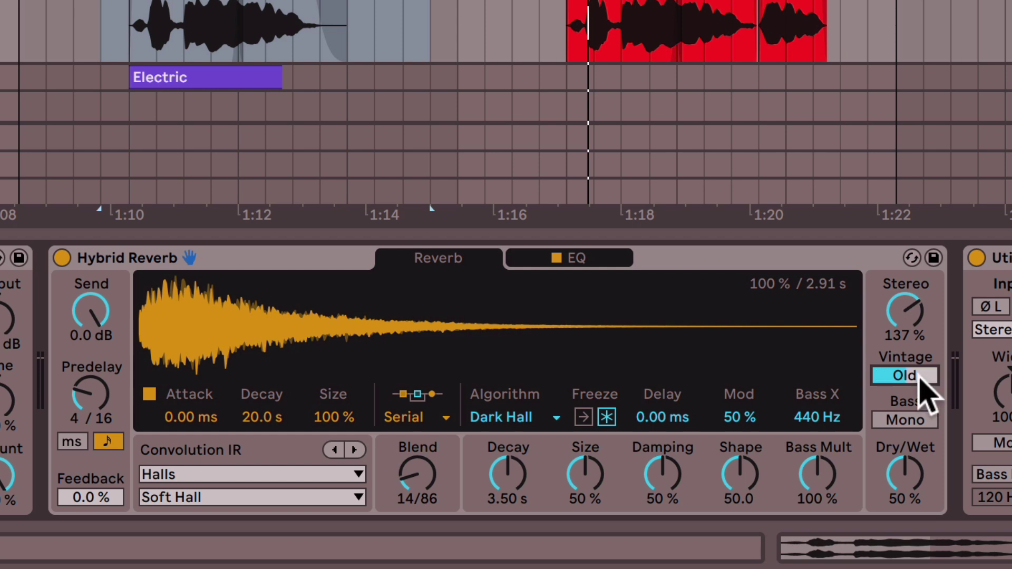
key(space)
drag(920, 381, 921, 373)
drag(922, 459, 922, 446)
drag(418, 475, 417, 464)
key(space)
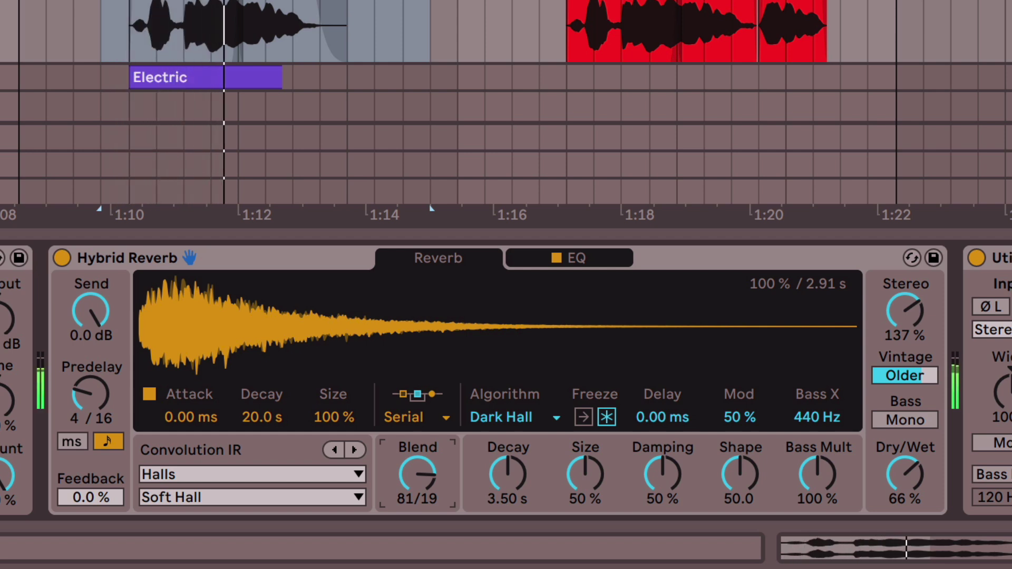
drag(922, 376, 922, 373)
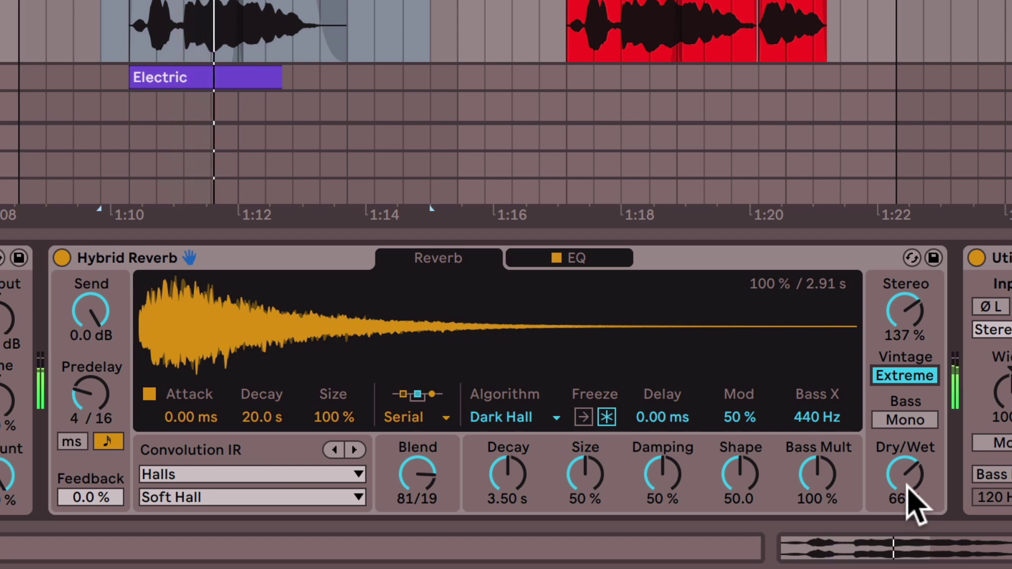
- Set the reverb's Predelay to 1/16, Dry/Wet to 70%, Decay to 4.53 s, Vintage to Older and Stereo to 94%
drag(95, 404, 95, 420)
drag(902, 495, 901, 491)
drag(507, 475, 508, 456)
drag(905, 376, 905, 382)
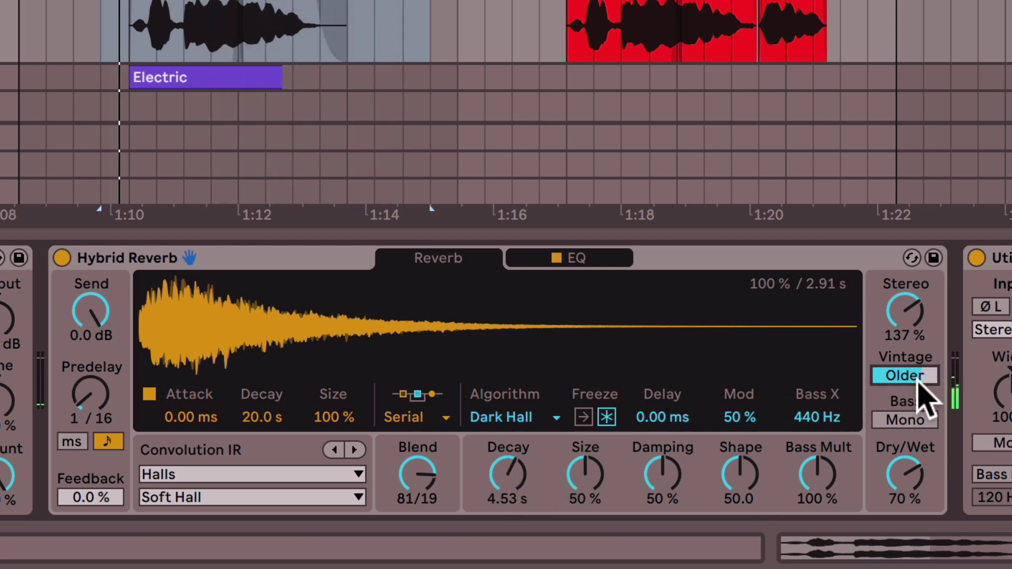
drag(915, 317, 915, 336)
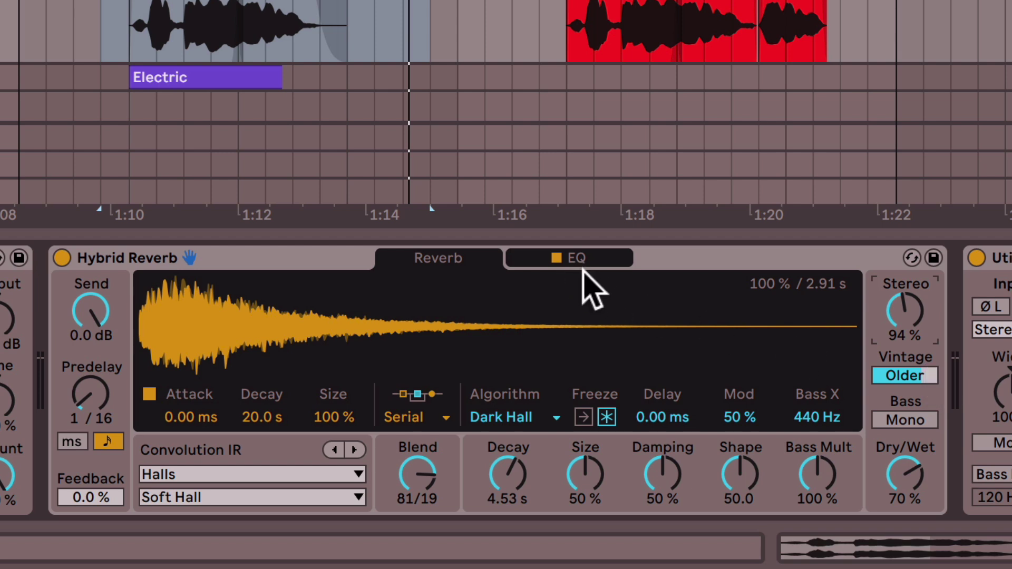
- Open the Hybrid Reverb's EQ and toggle the Pre Algo option on and off
click(596, 258)
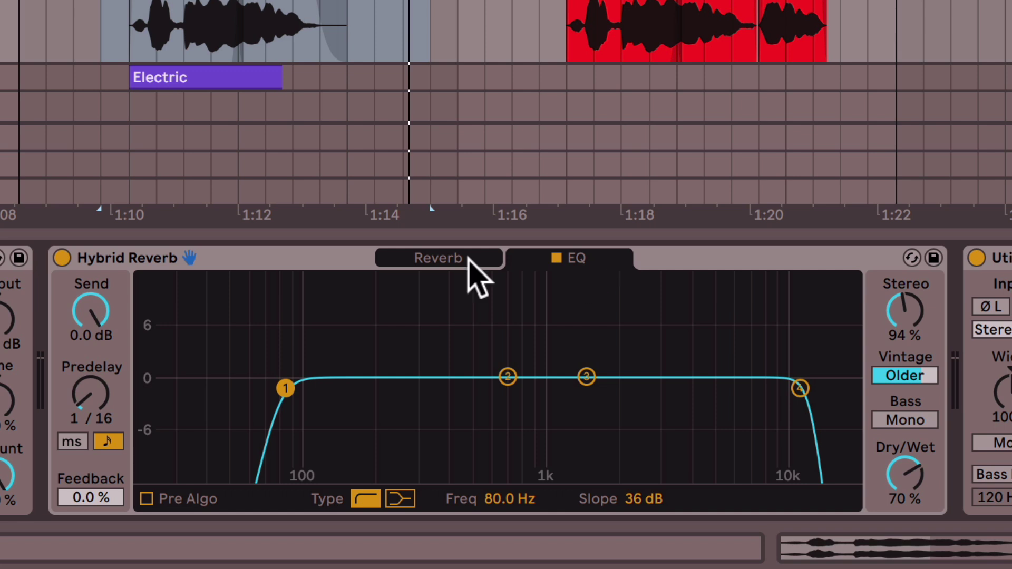
click(147, 499)
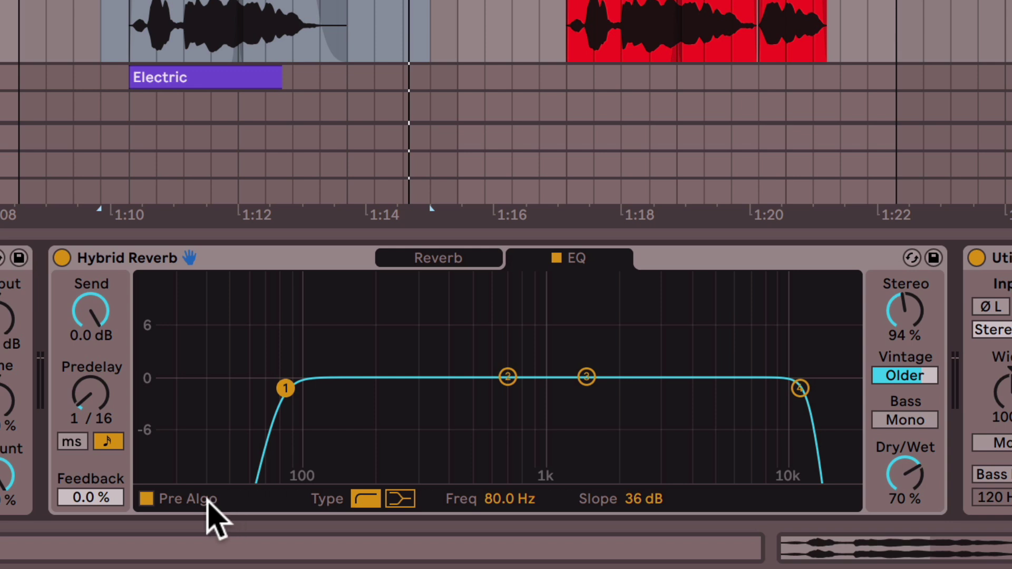
click(148, 499)
- During playback, cut EQ band 3 by 8.5 dB at 2.34 kHz, lower band 4's cutoff to 1.07 kHz, and set Stereo to 125%
key(space)
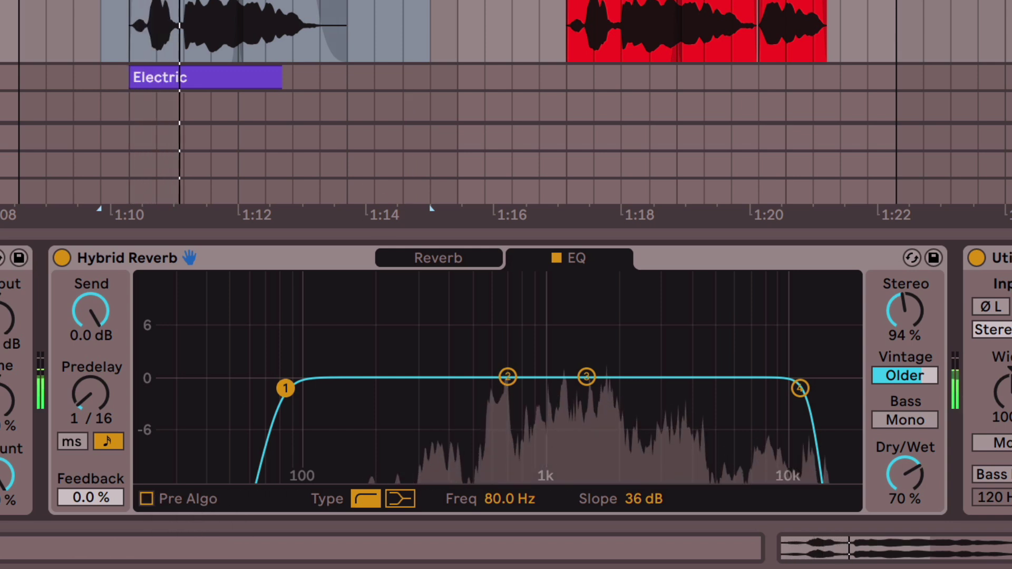
drag(587, 377, 633, 445)
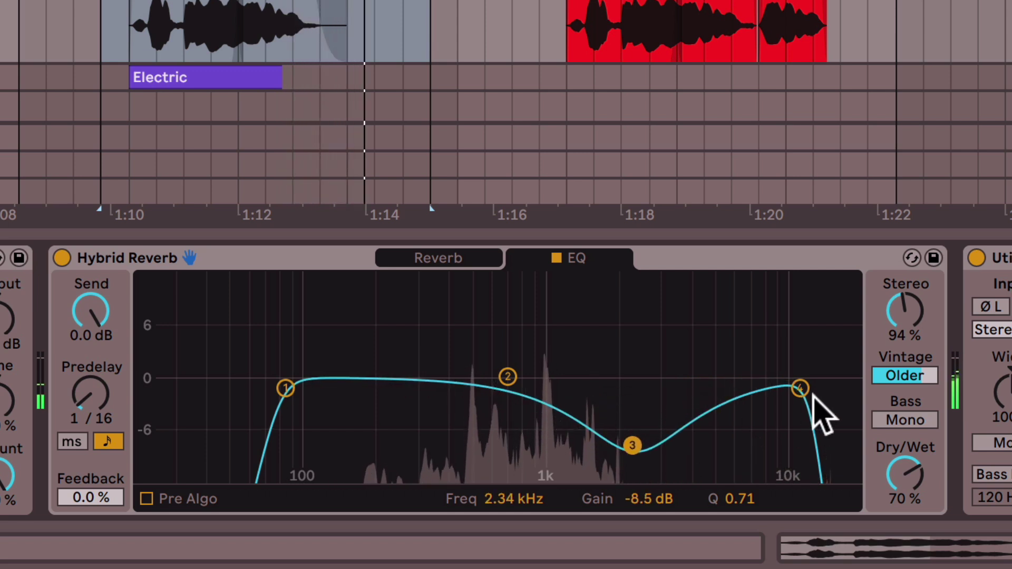
drag(800, 389, 552, 366)
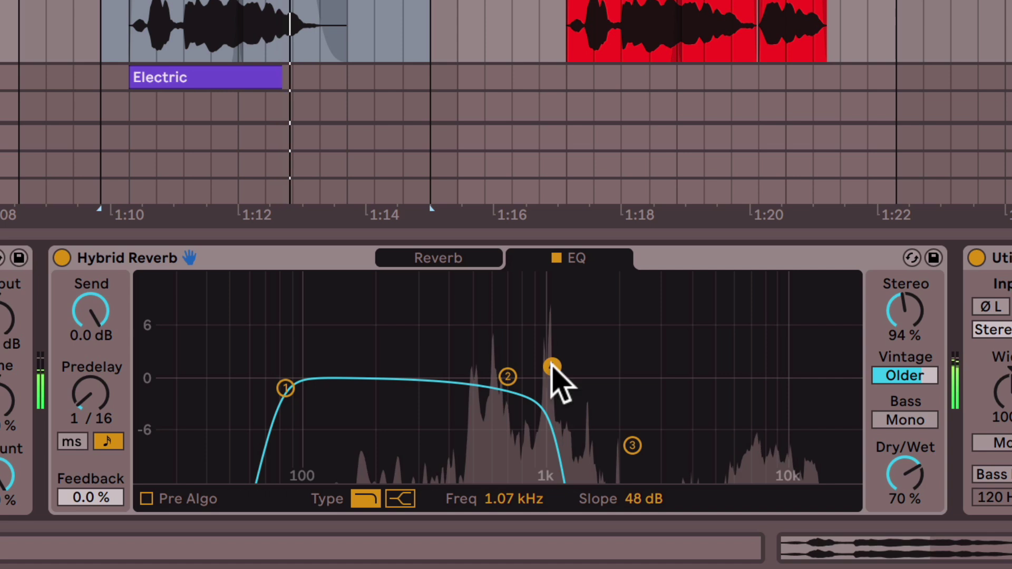
drag(907, 310, 907, 285)
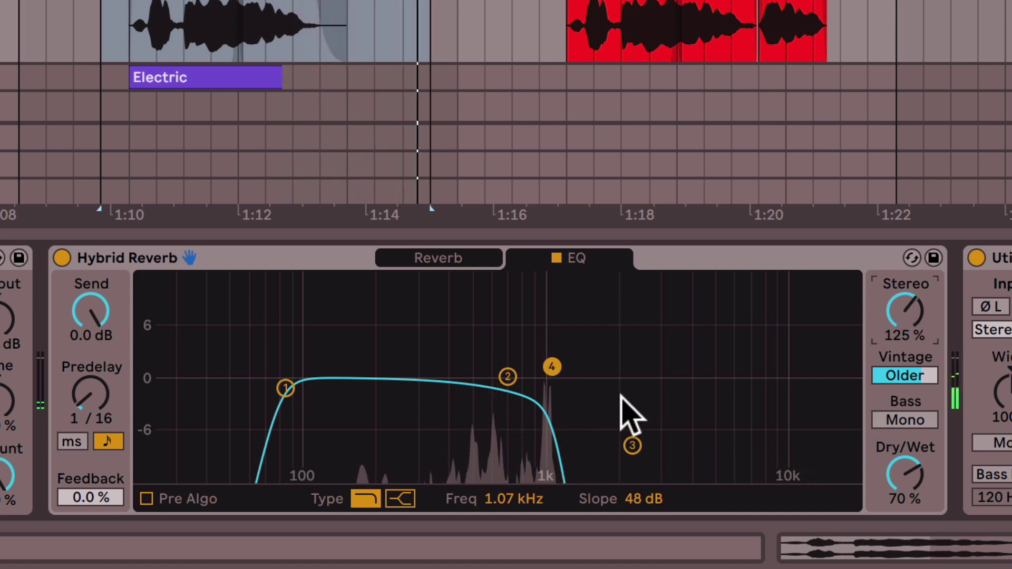
- Reshape the reverb's EQ by moving all four bands to higher frequencies, and lower Dry/Wet
drag(508, 376, 697, 388)
drag(645, 443, 757, 422)
mouse_move(632, 446)
mouse_down()
mouse_move(639, 426)
mouse_move(680, 411)
mouse_up()
drag(552, 367, 733, 324)
drag(286, 389, 539, 389)
drag(904, 478, 904, 509)
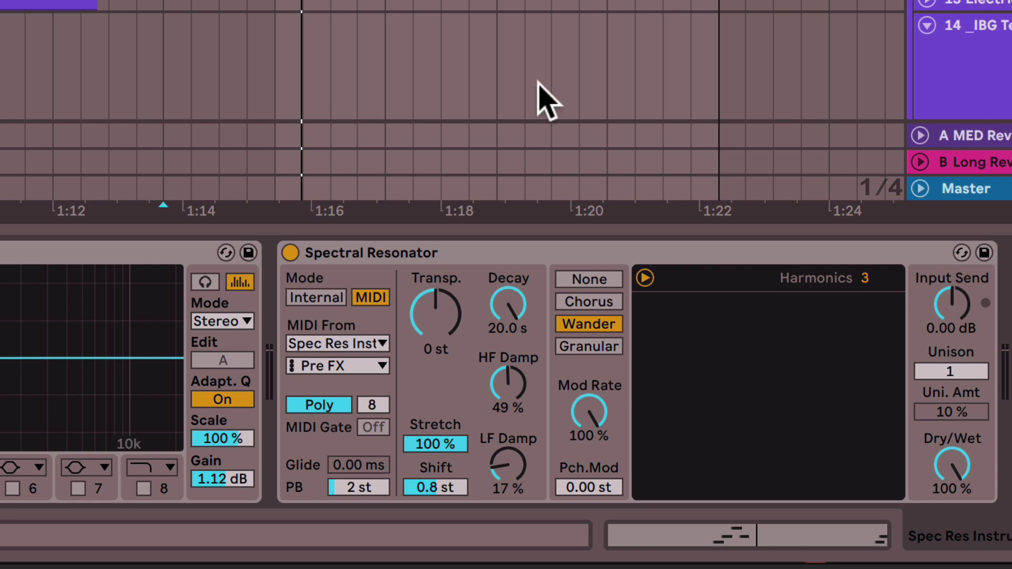
- Audition the synth riff through the Spectral Resonator, watching its spectrum display
click(750, 254)
scroll(451, 328, right, 2)
scroll(451, 328, right, 8)
click(232, 337)
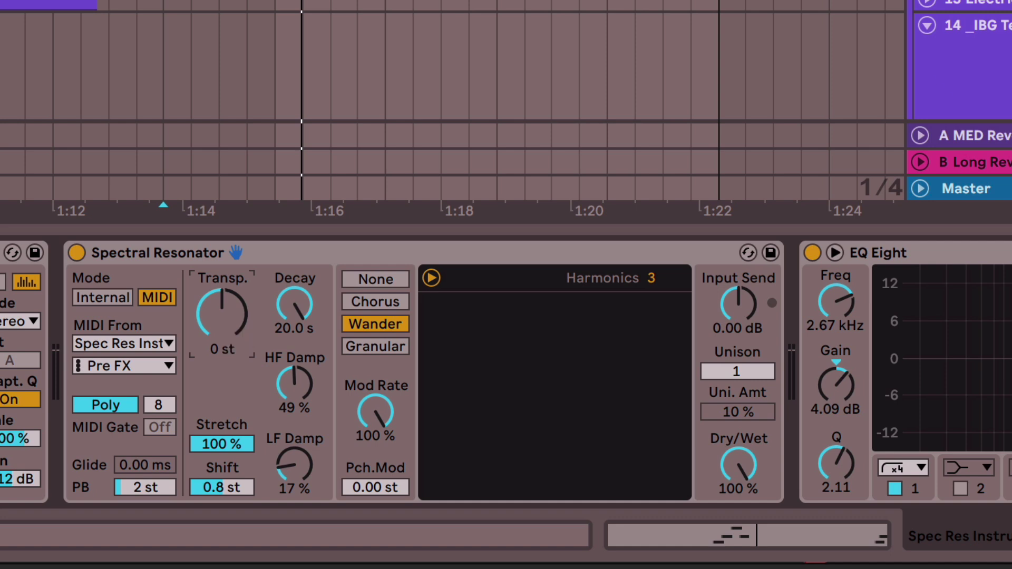
key(space)
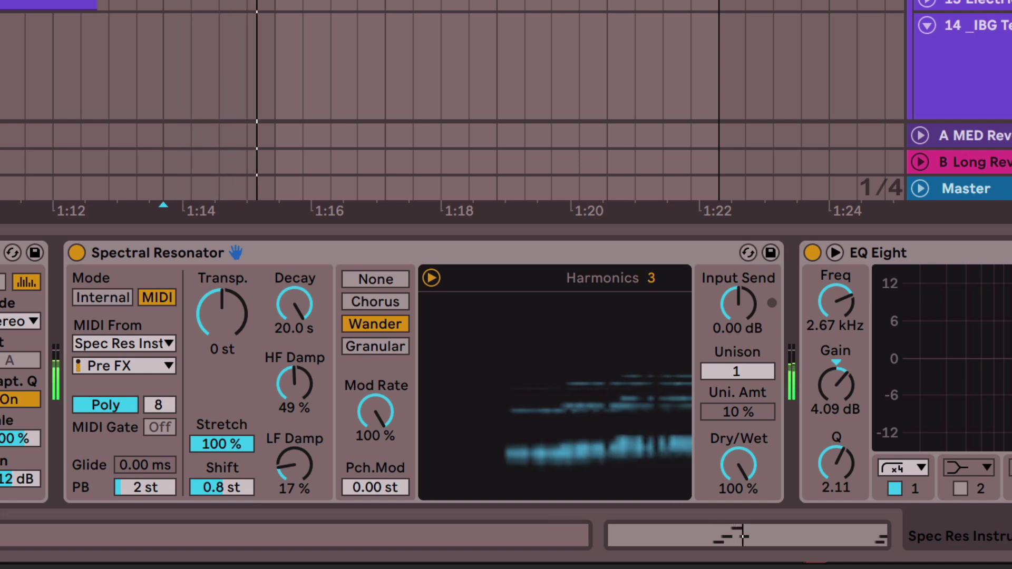
key(space)
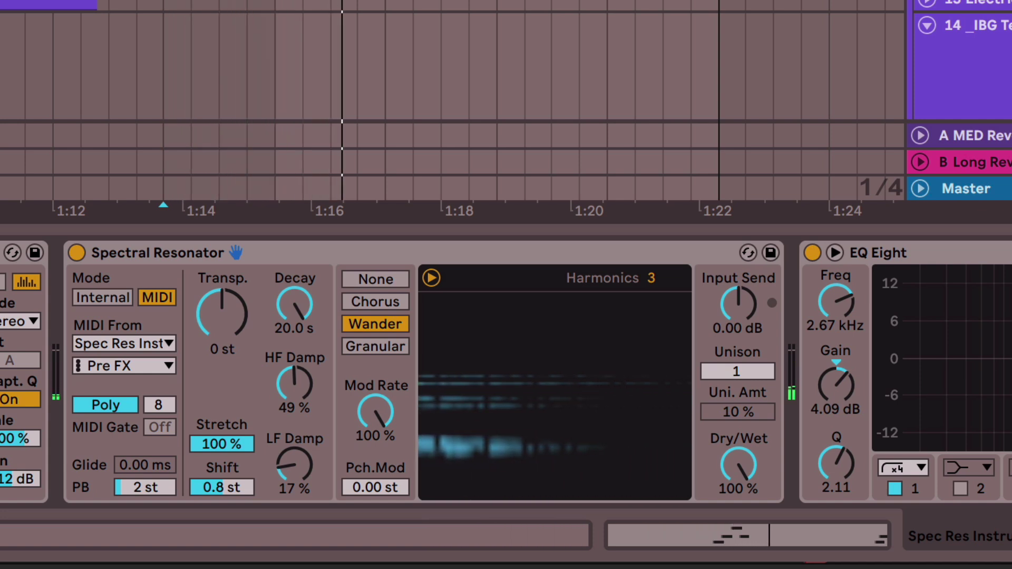
key(space)
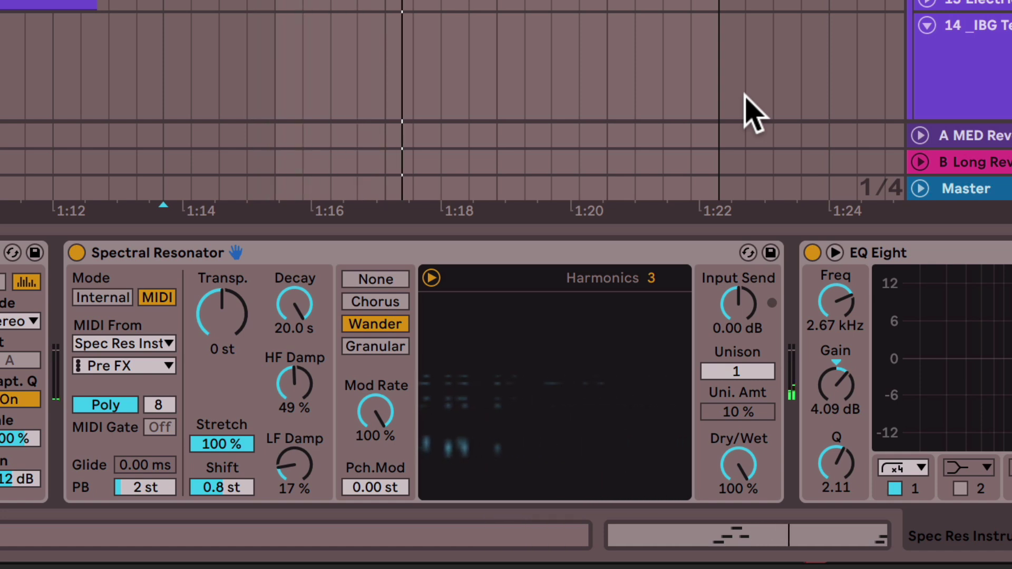
- Compare the Wavetable synth riff with the Spectral Resonator bypassed and with it switched back on
click(77, 253)
key(space)
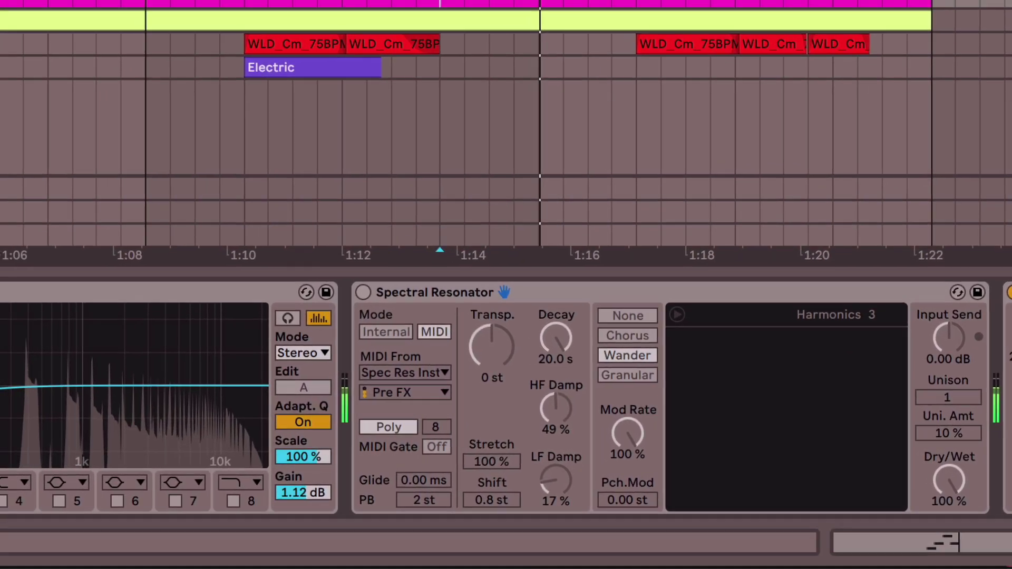
scroll(252, 442, left, 15)
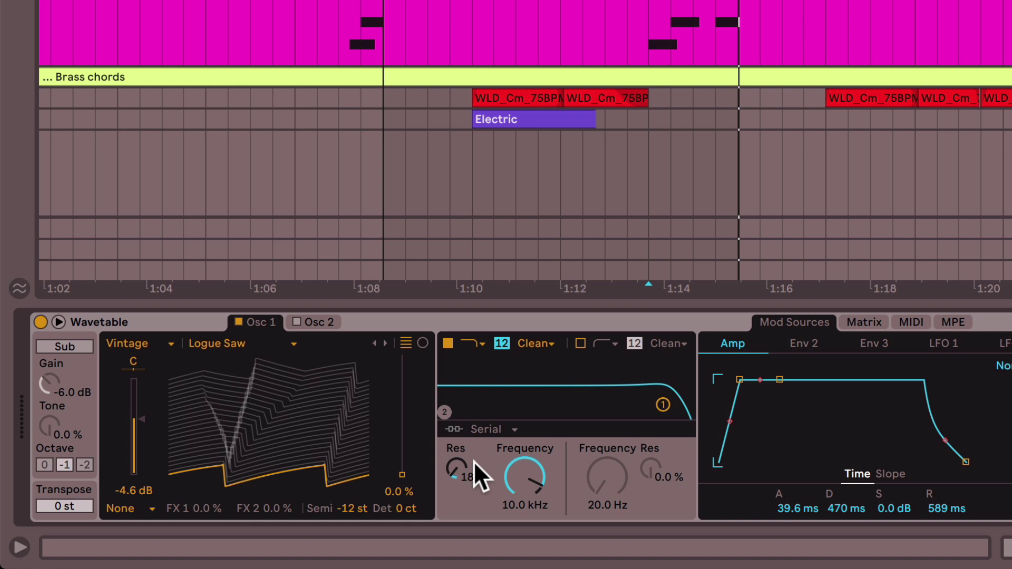
click(438, 318)
scroll(463, 400, right, 5)
scroll(463, 398, right, 15)
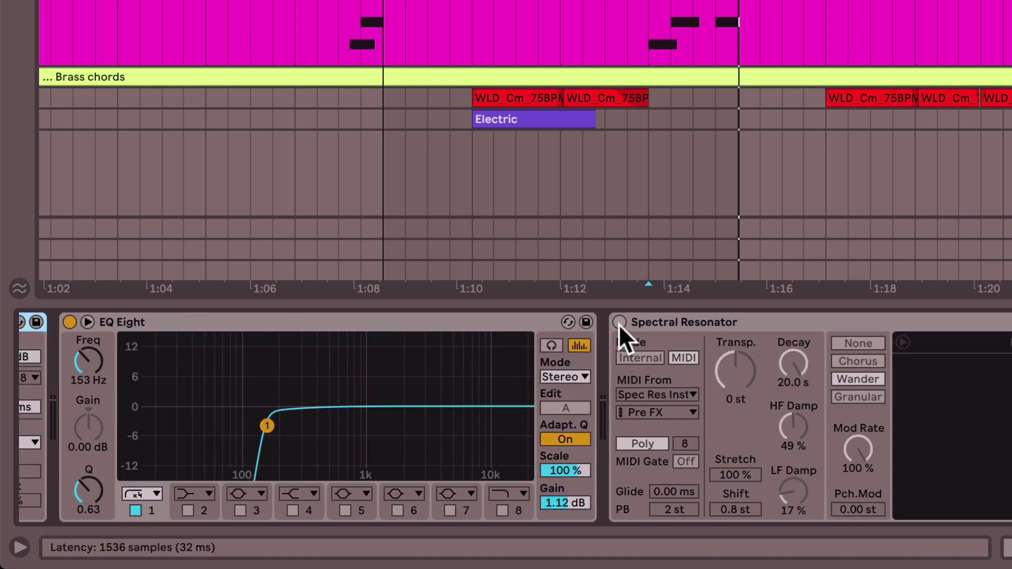
click(619, 323)
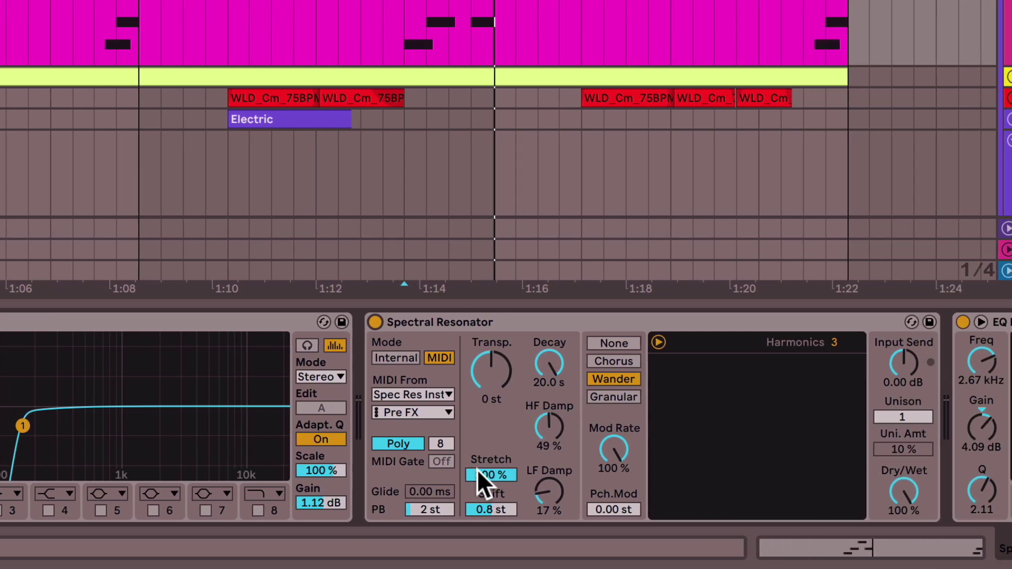
key(space)
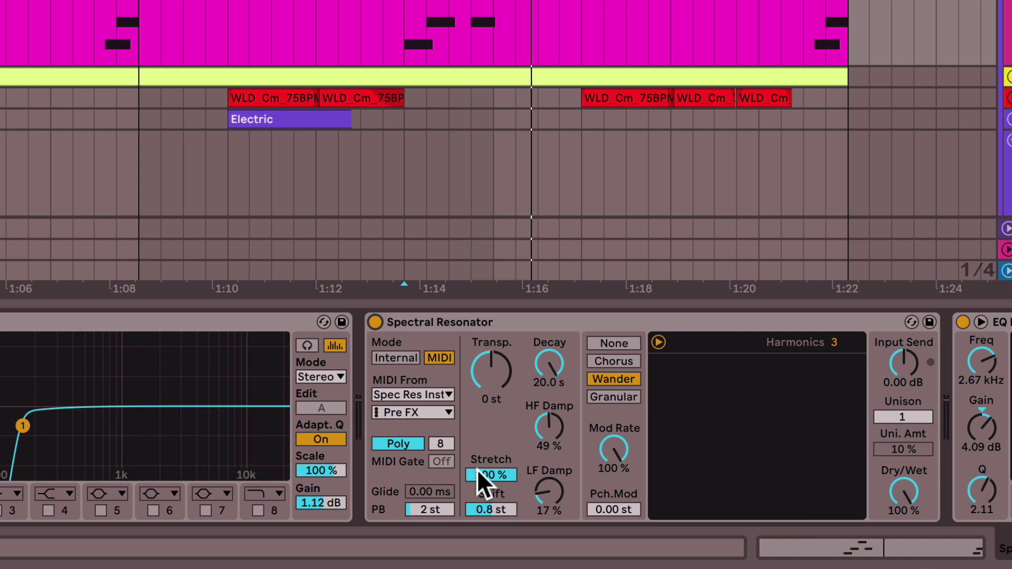
- Delete the Spectral Resonator and add a fresh one from the Pitch & Modulation effects between the two EQ Eight devices
click(577, 315)
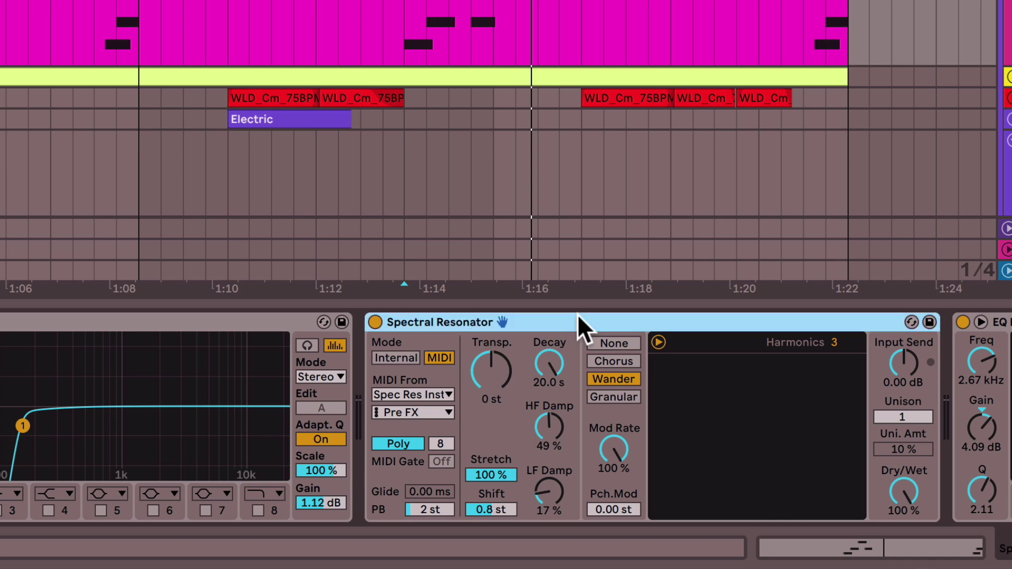
key(Delete)
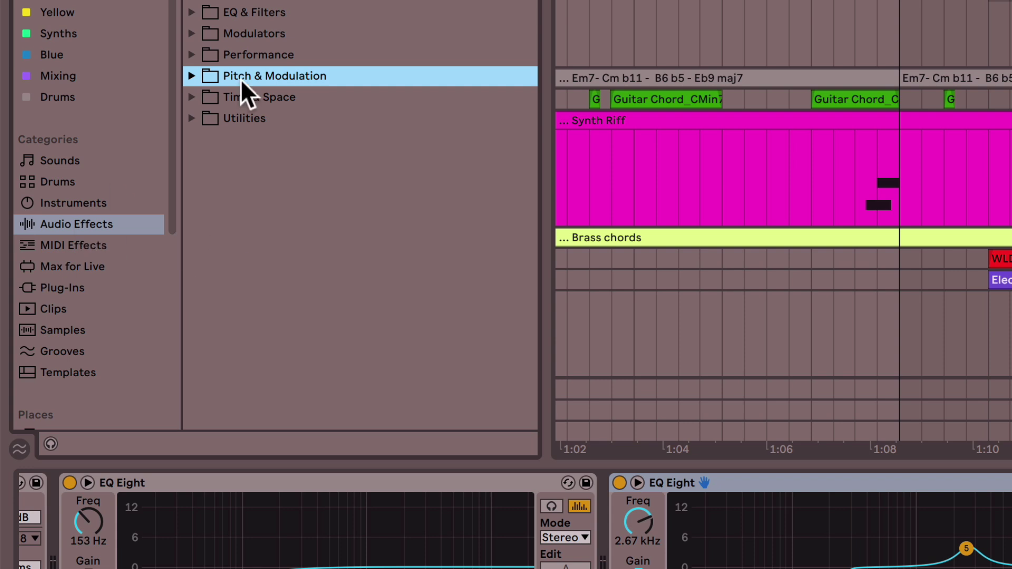
click(192, 76)
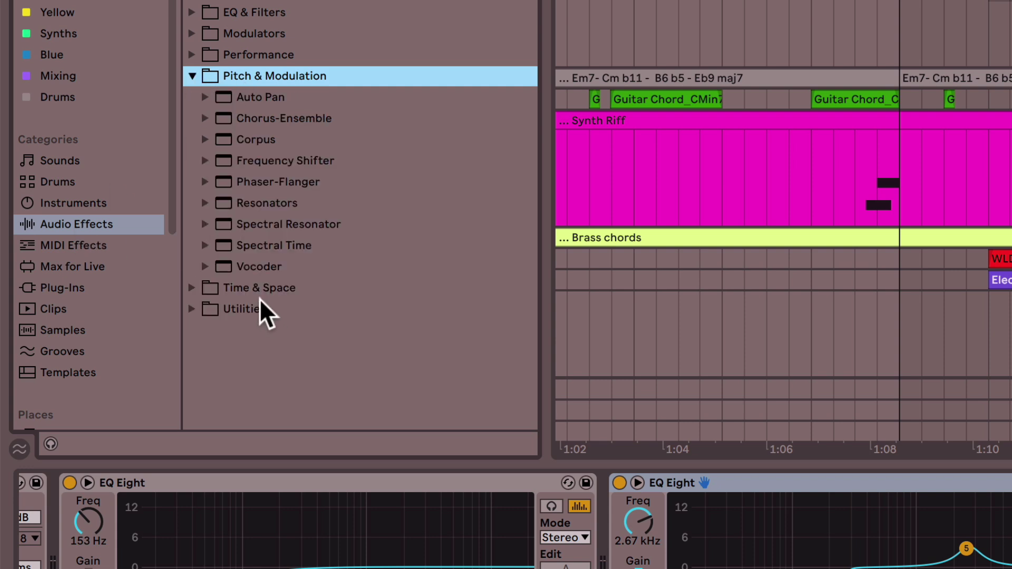
drag(219, 228, 605, 500)
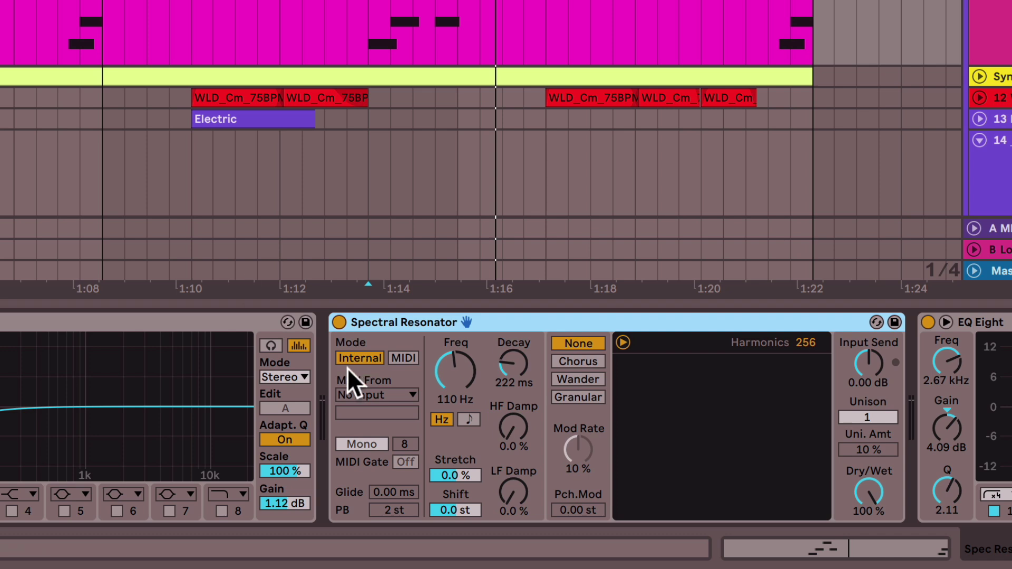
- Switch the new Spectral Resonator to MIDI mode and choose Spec Res Instrument as its MIDI source
click(403, 359)
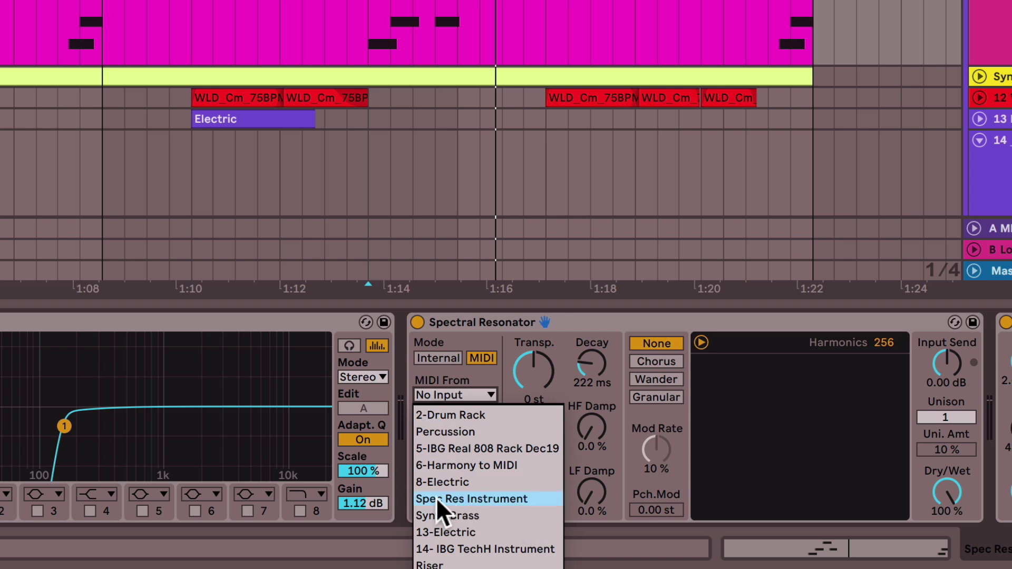
click(498, 501)
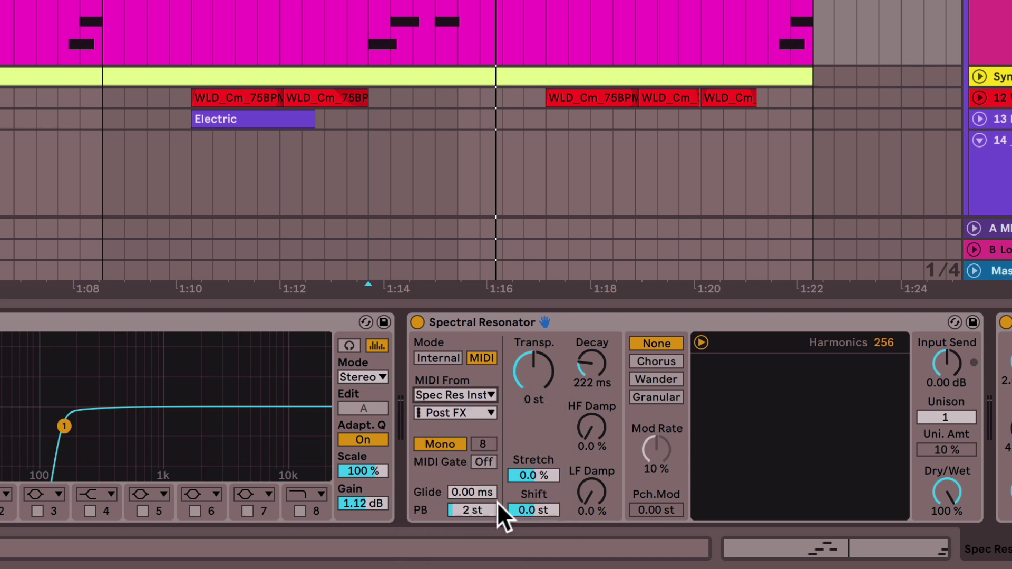
- Take the Spectral Resonator's MIDI from Pre FX, switch its voice mode to Poly, and audition the riff
click(454, 413)
click(450, 428)
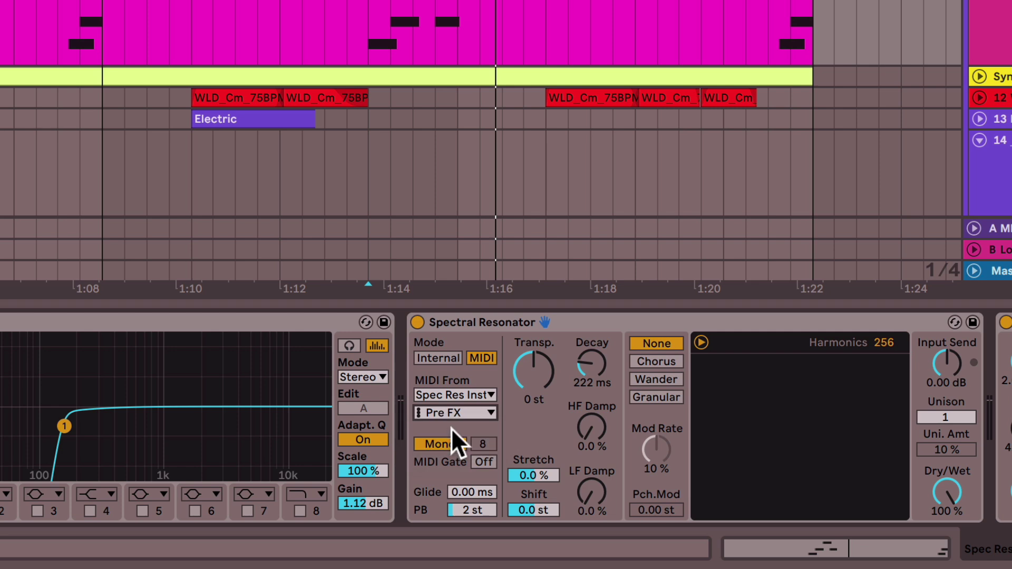
click(456, 444)
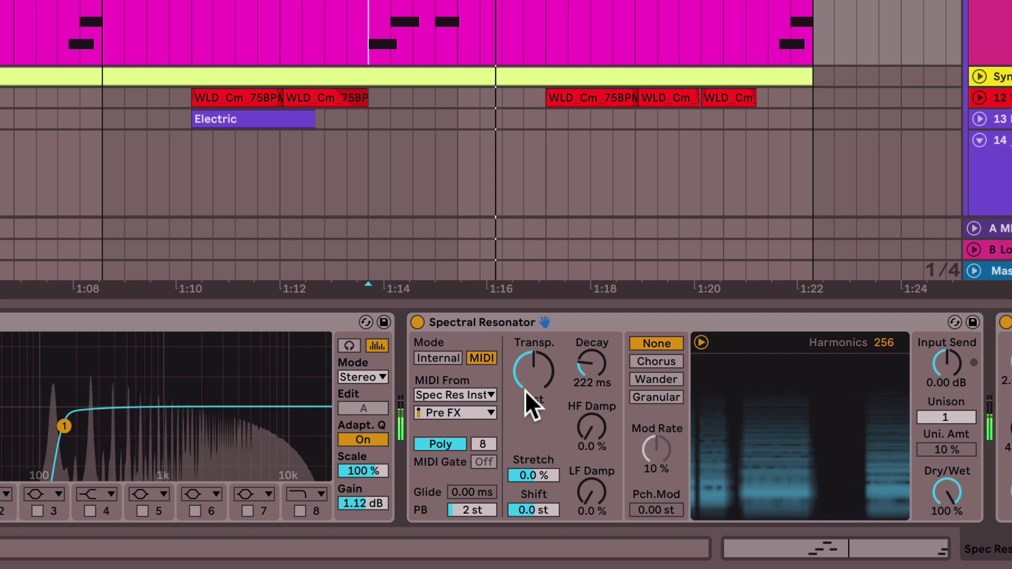
key(space)
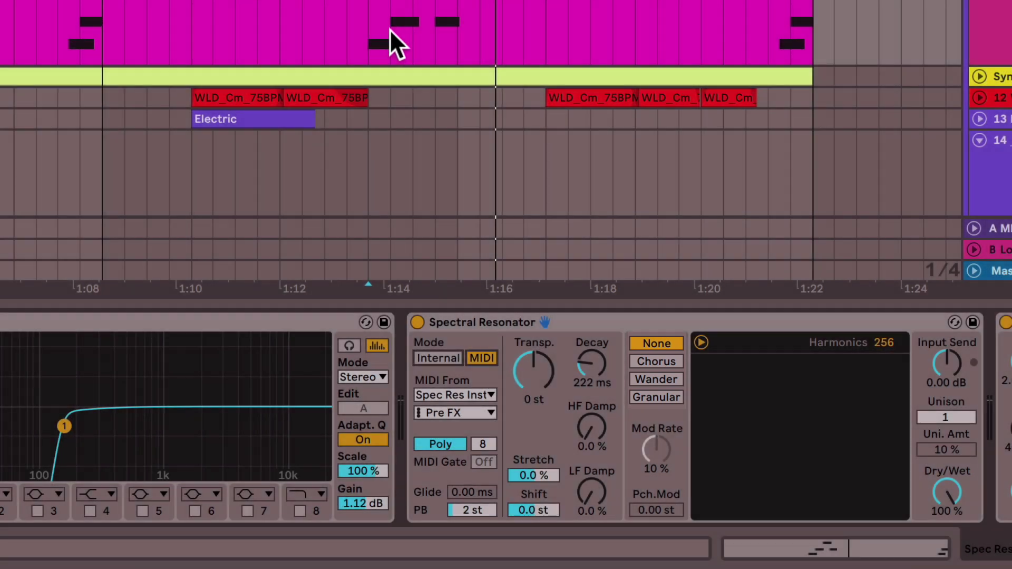
key(space)
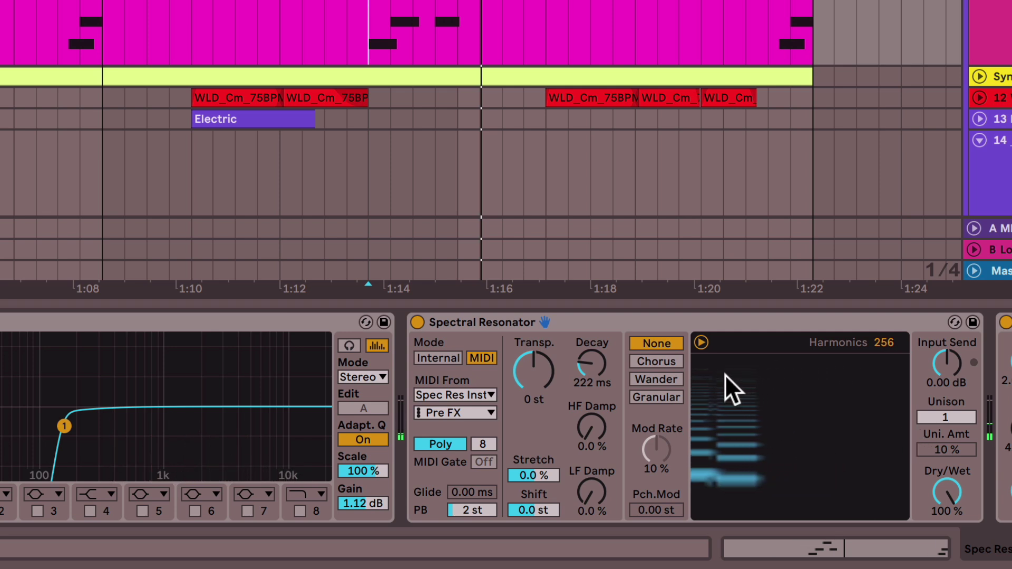
- Try the Chorus, Wander and Granular modulation modes on the riff and leave the Spectral Resonator on Wander
click(653, 359)
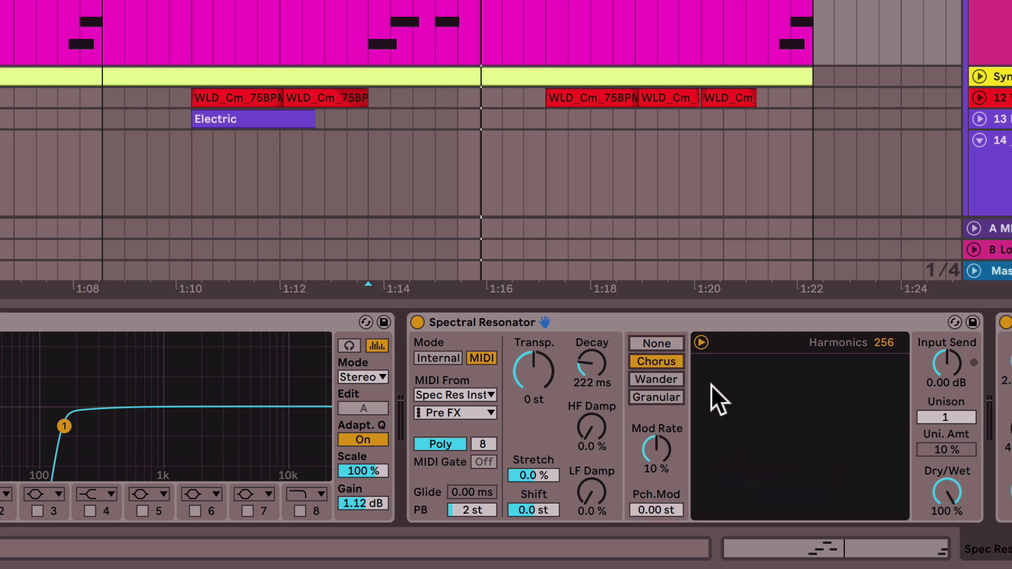
key(space)
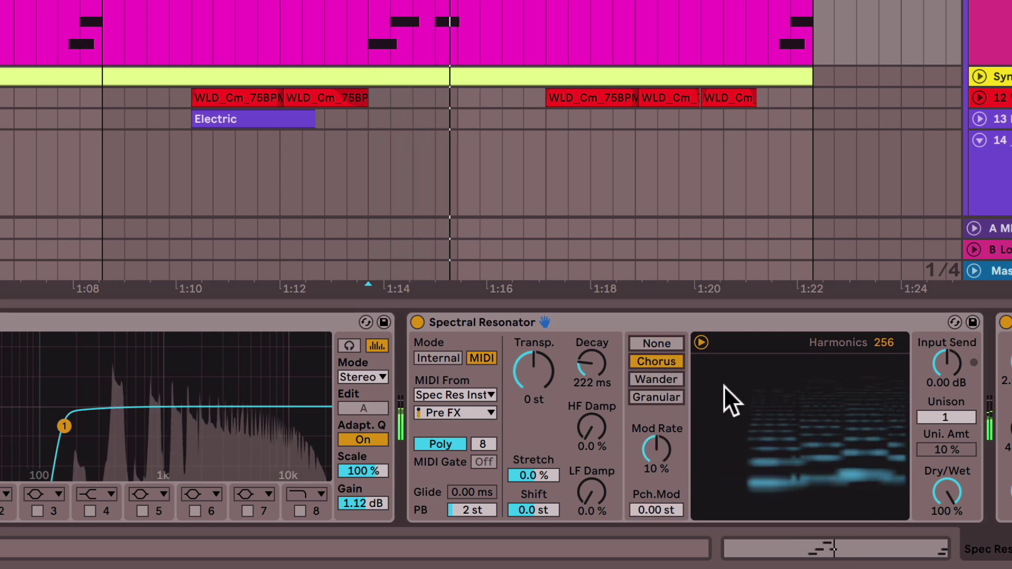
click(665, 381)
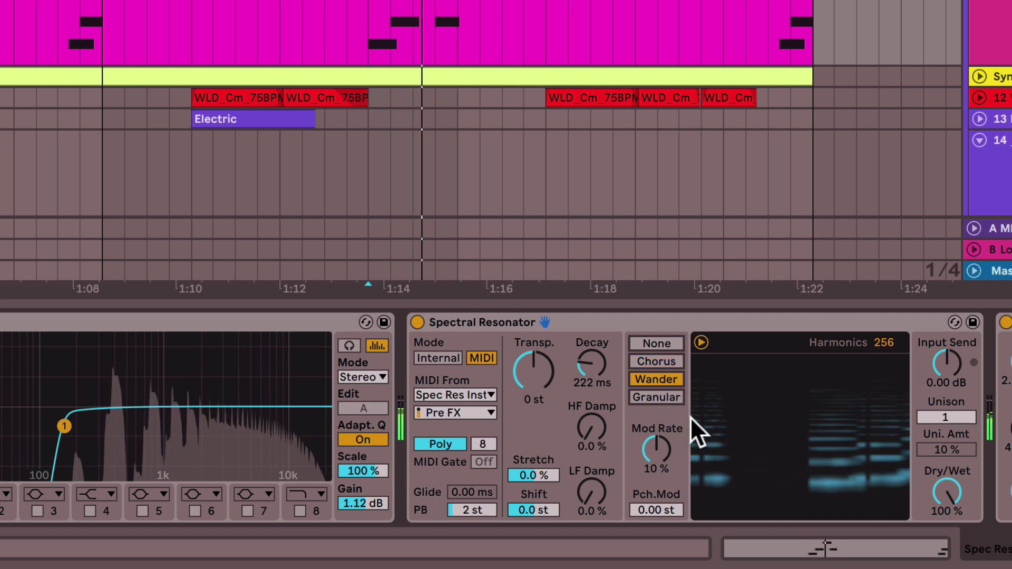
click(669, 399)
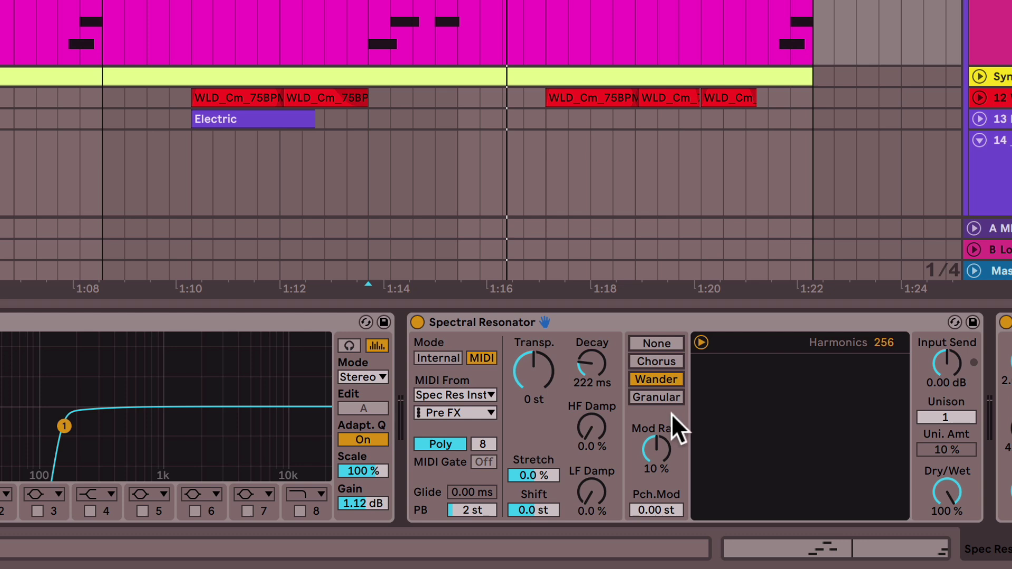
key(space)
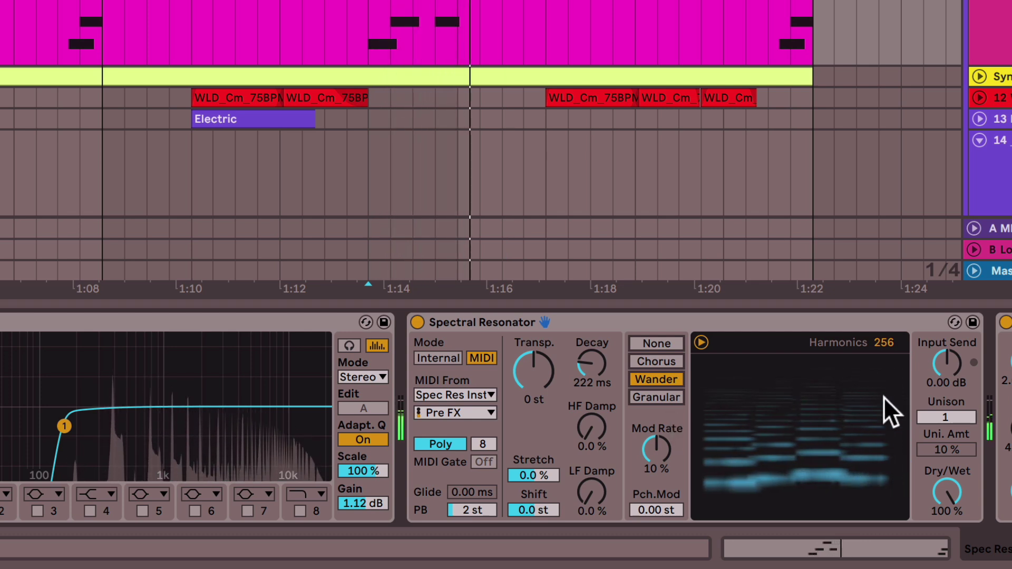
- Reduce the Spectral Resonator's Harmonics to 3 and audition the riff
drag(893, 344, 893, 388)
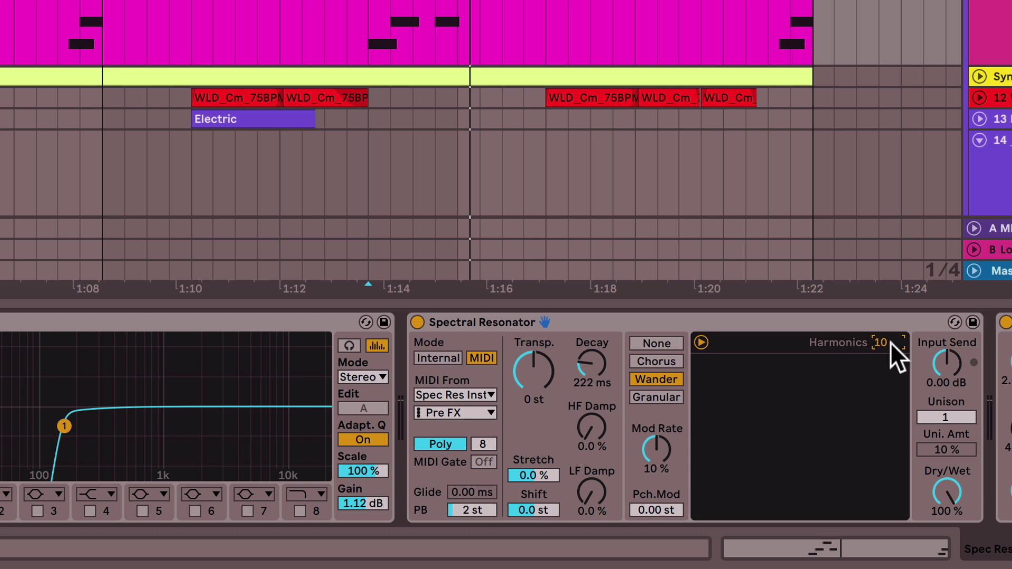
drag(890, 342, 890, 357)
key(space)
key(space)
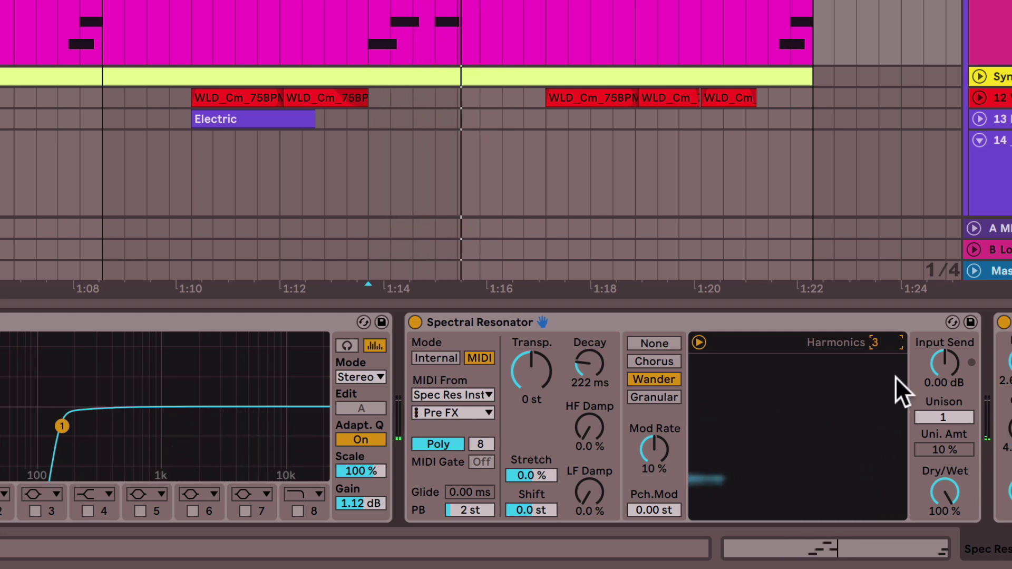
key(space)
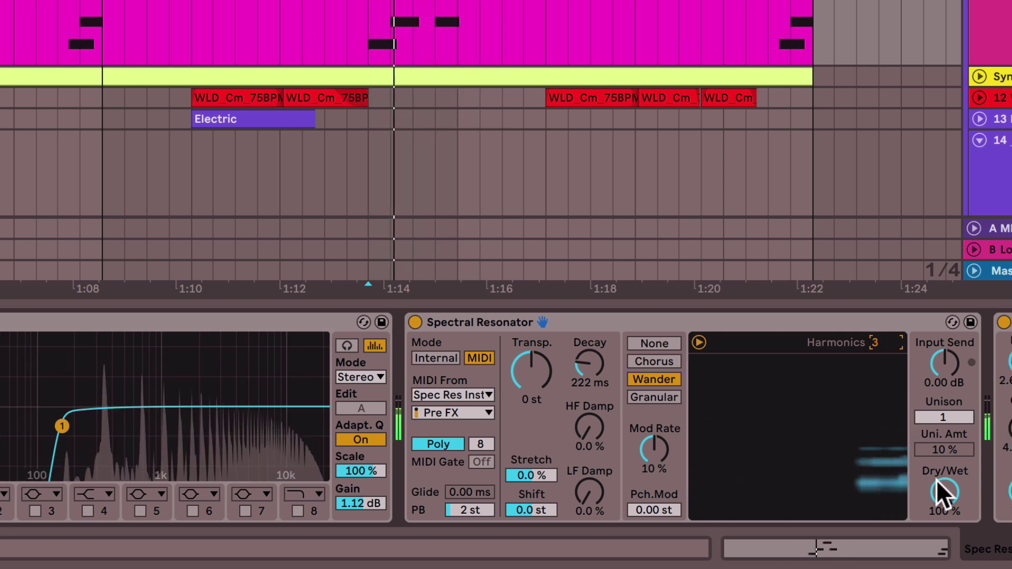
key(space)
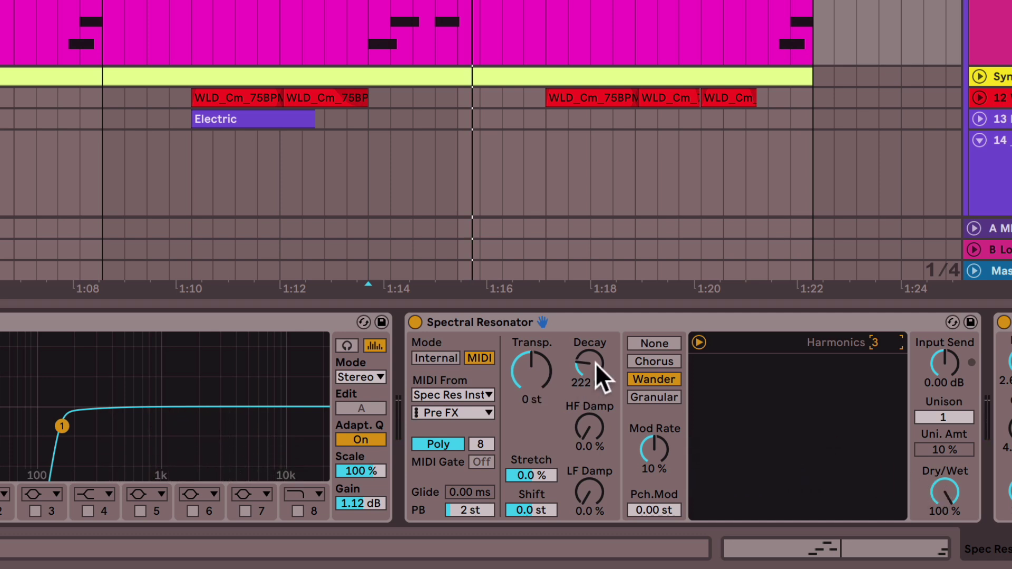
- Set the Spectral Resonator's Decay to 20.0 s and Mod Rate to 100 %, auditioning the riff
drag(589, 364, 590, 338)
key(space)
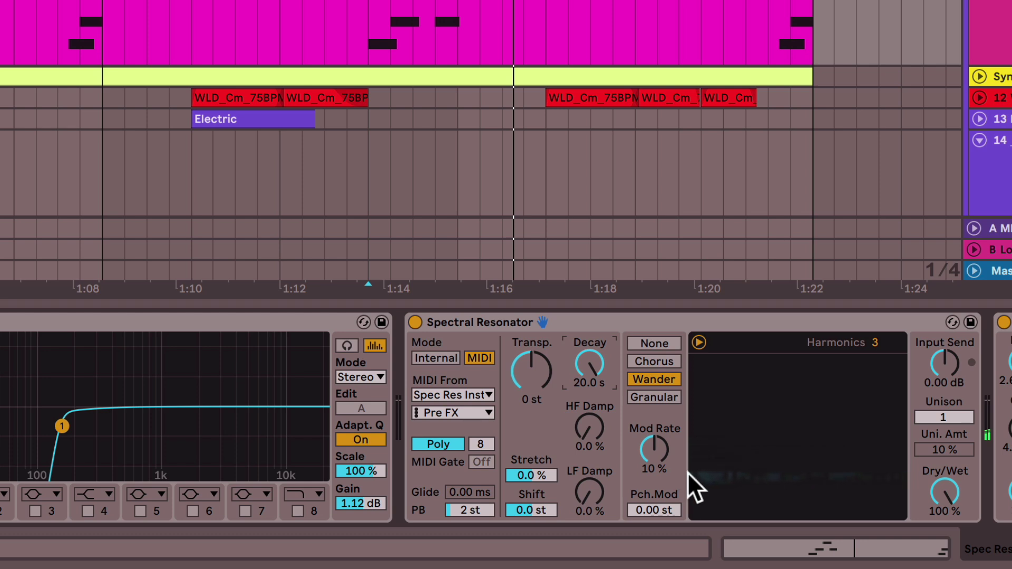
drag(658, 454, 658, 380)
key(space)
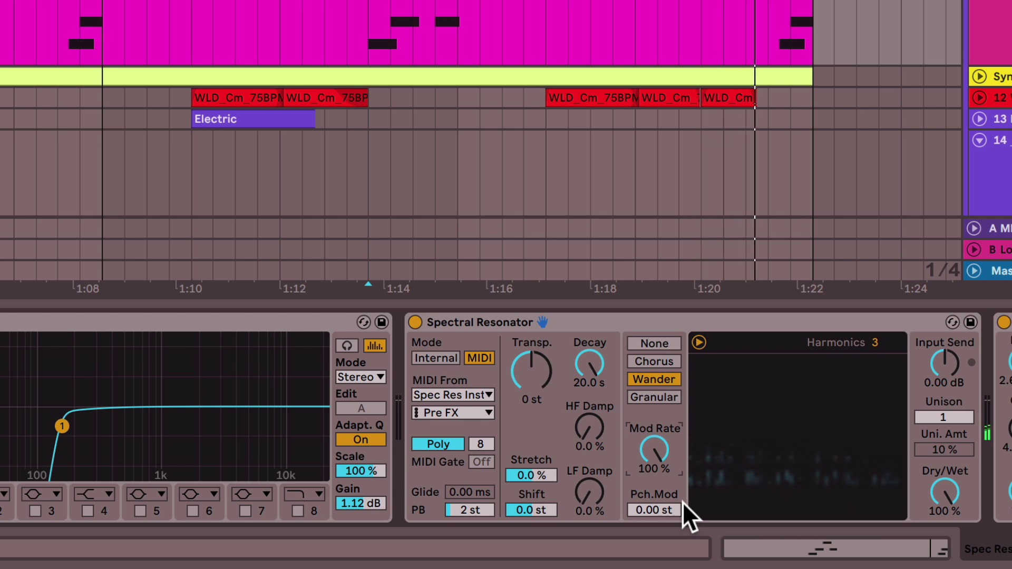
- Set the Spectral Resonator's HF Damp to 25 % and LF Damp to 27 %, and audition the result
drag(601, 431, 601, 419)
drag(590, 495, 591, 432)
key(space)
key(space)
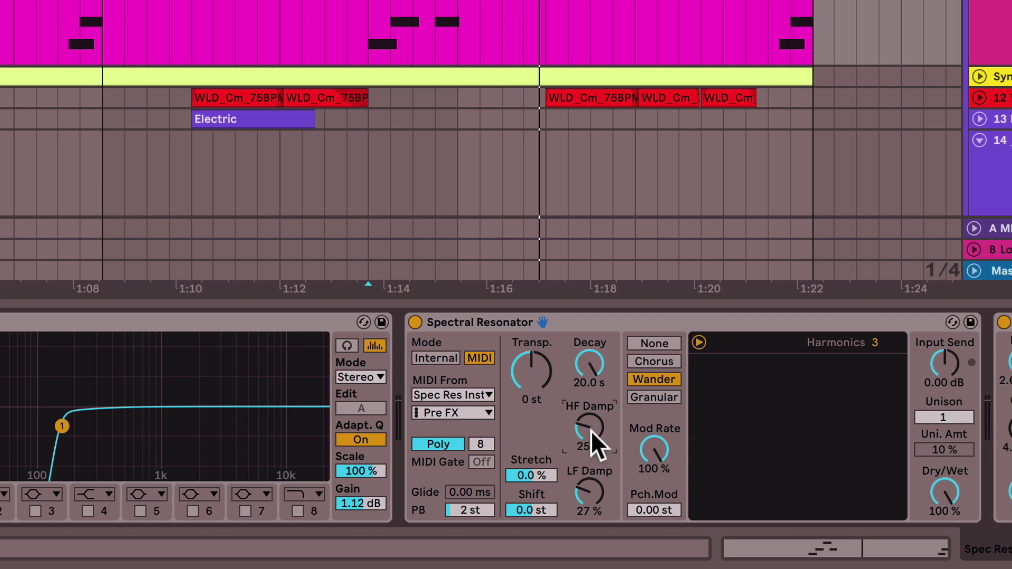
- Set the Spectral Resonator's Stretch to 100 % and audition the riff
drag(543, 475, 543, 433)
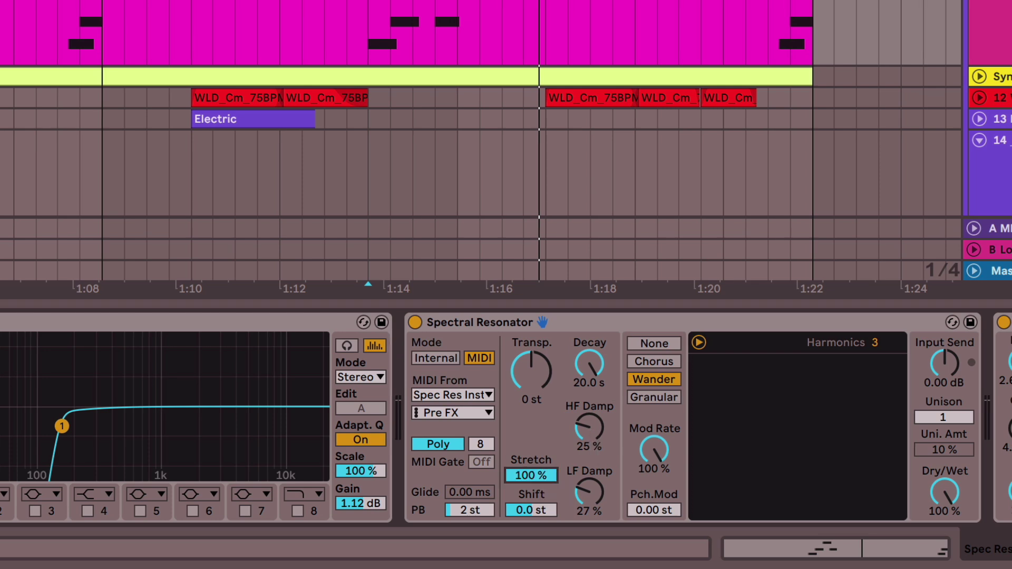
key(space)
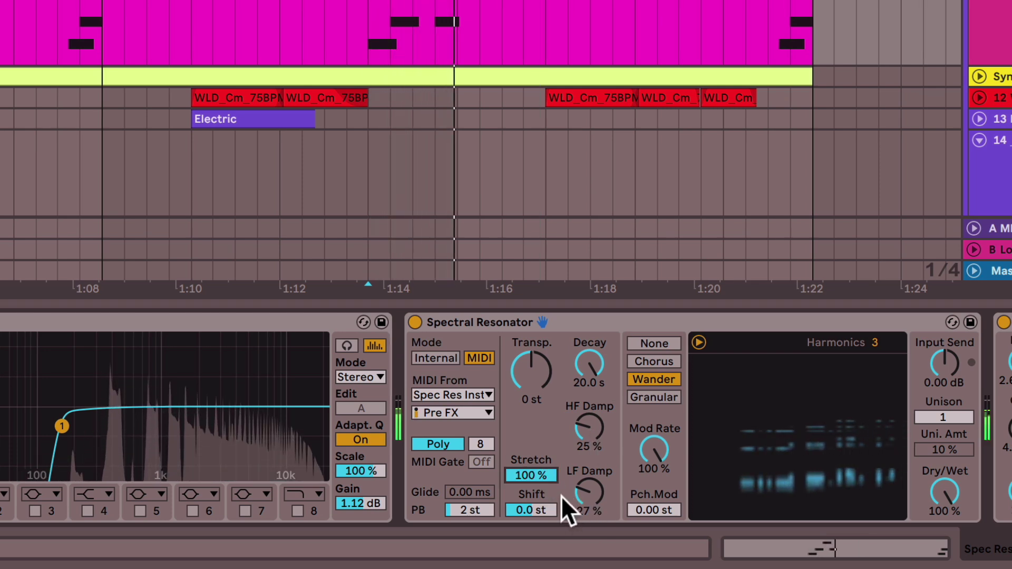
key(space)
mouse_move(539, 475)
mouse_down()
mouse_move(538, 511)
mouse_move(537, 425)
mouse_up()
key(space)
key(space)
key(space)
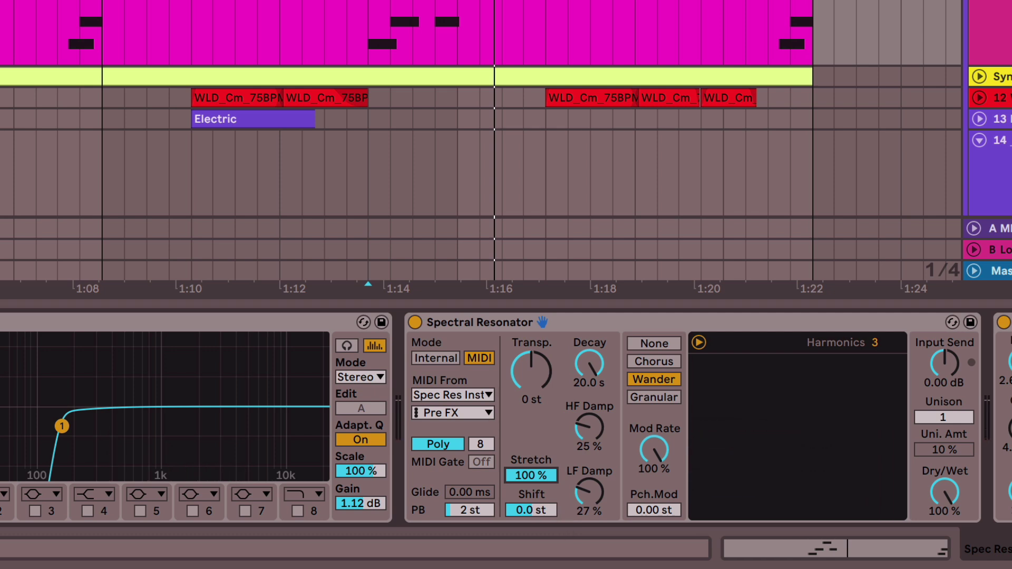
- Audition the riff with 2 Unison voices and set the Spectral Resonator's Unison to 4
click(961, 418)
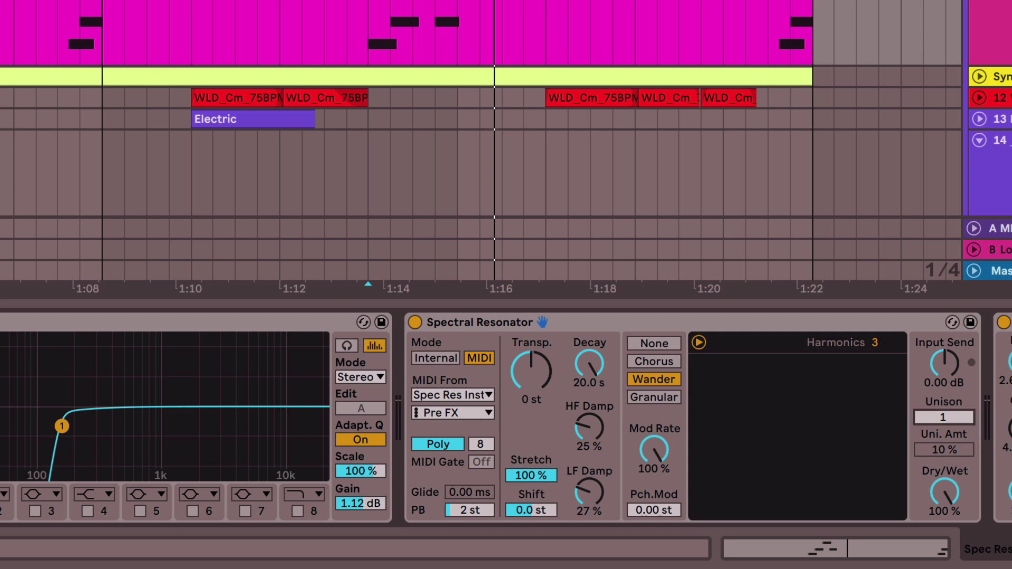
drag(962, 418, 961, 413)
key(space)
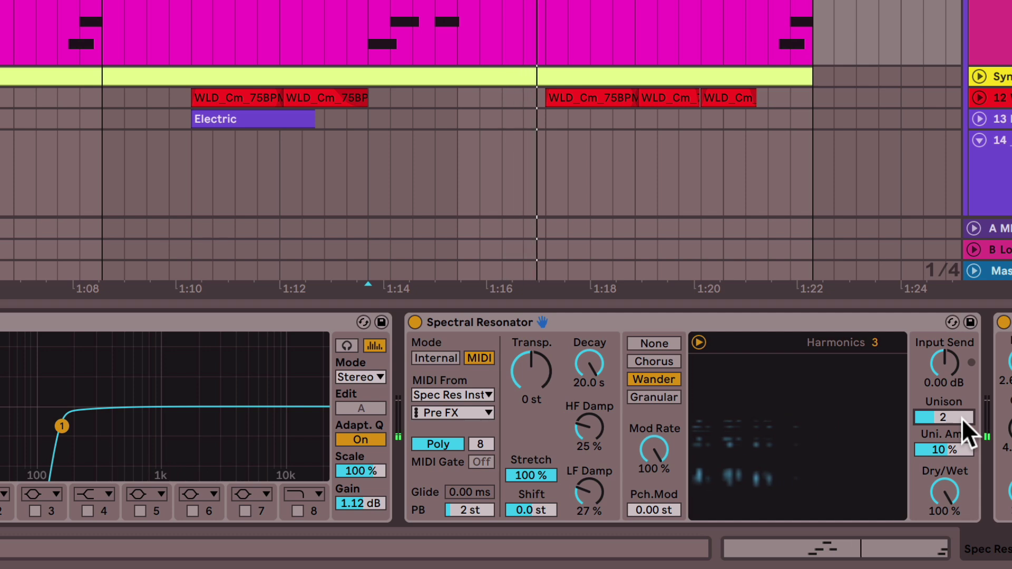
key(space)
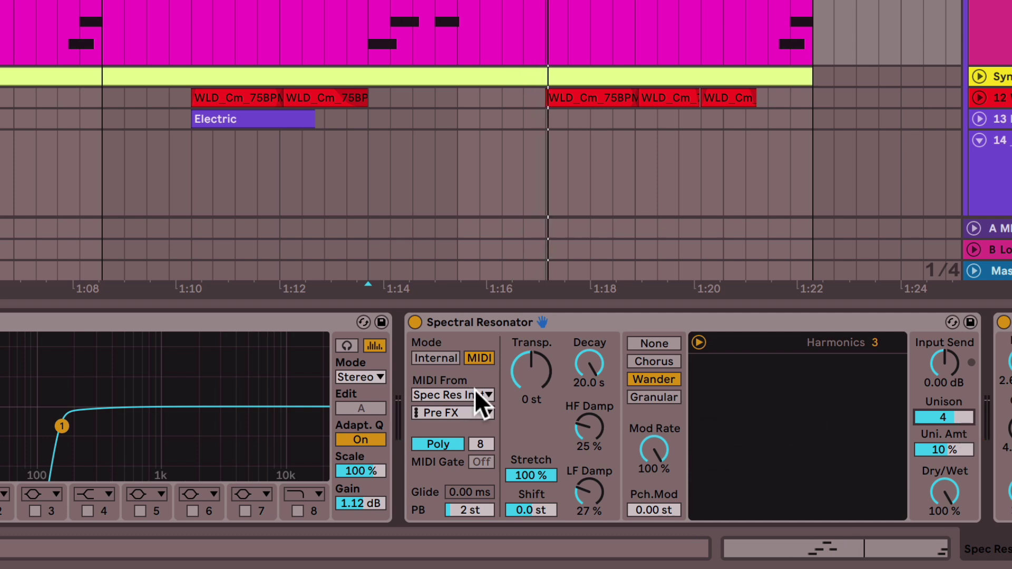
- Compare the riff with the Spectral Resonator bypassed and with all its new settings switched back on
click(415, 322)
key(space)
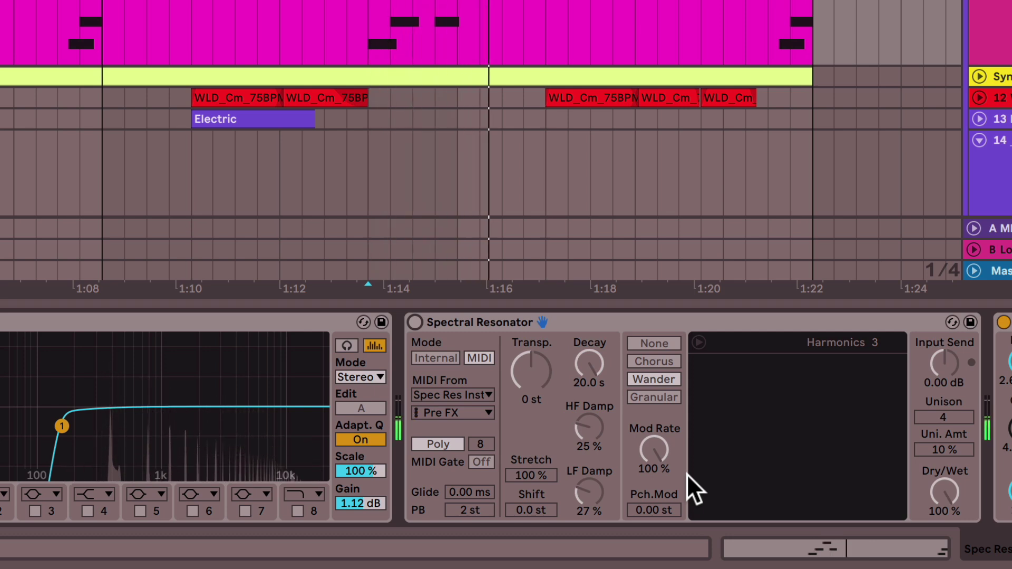
click(415, 322)
key(space)
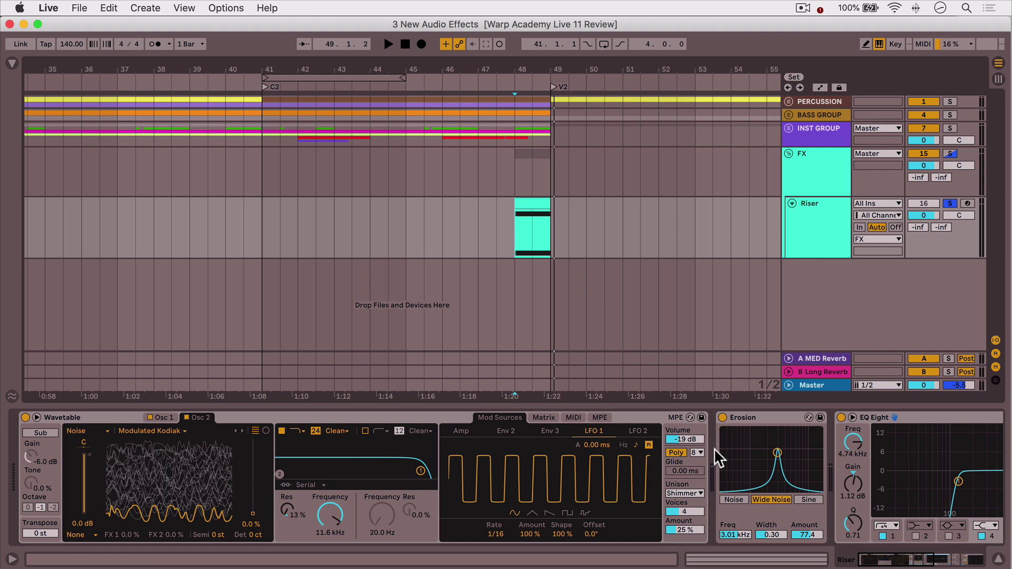
- Play the Riser clip from bar 48 and look over the track's Wavetable, Erosion and EQ Eight device chain
scroll(511, 477, right, 10)
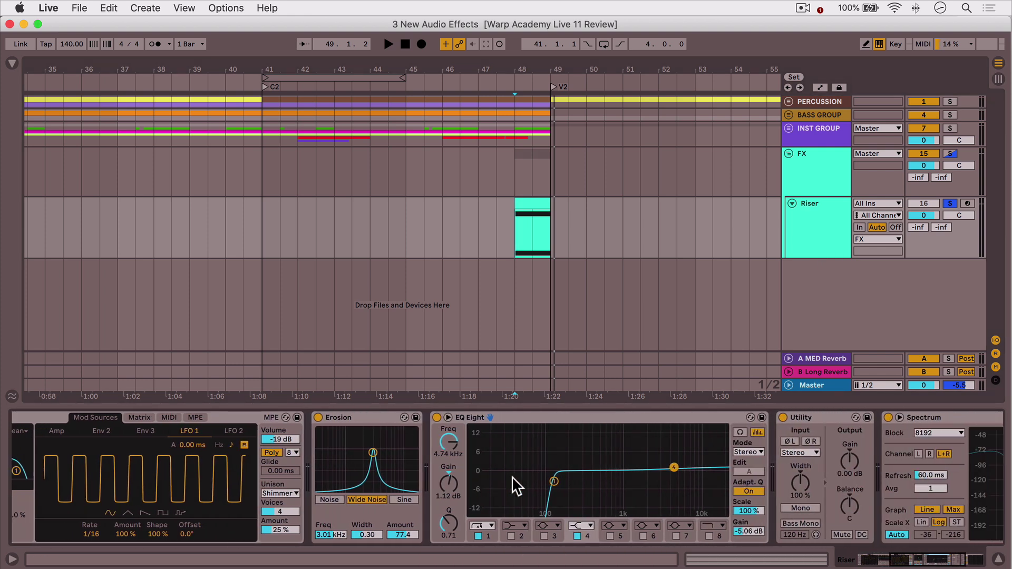
click(517, 248)
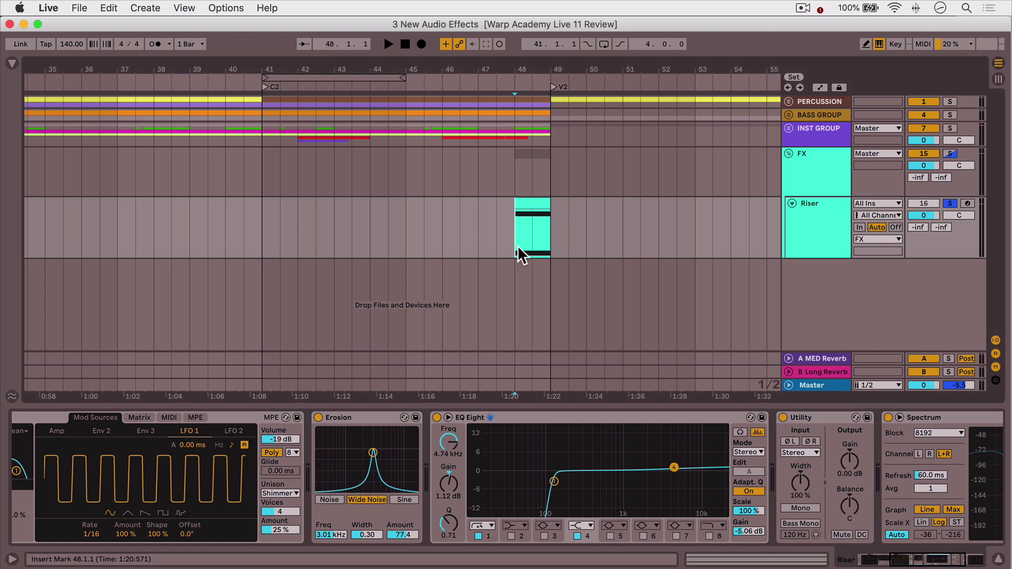
scroll(583, 477, left, 10)
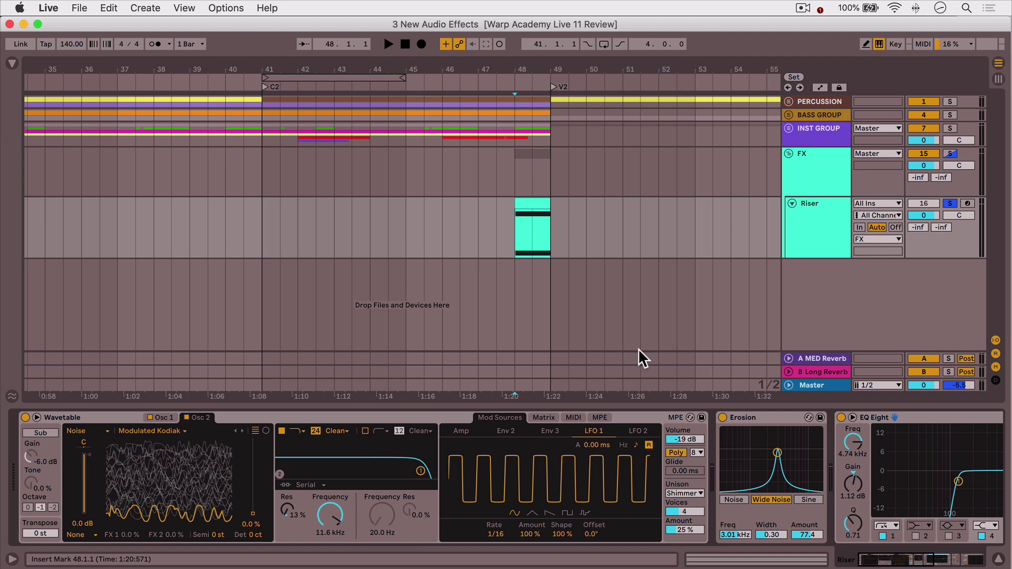
key(space)
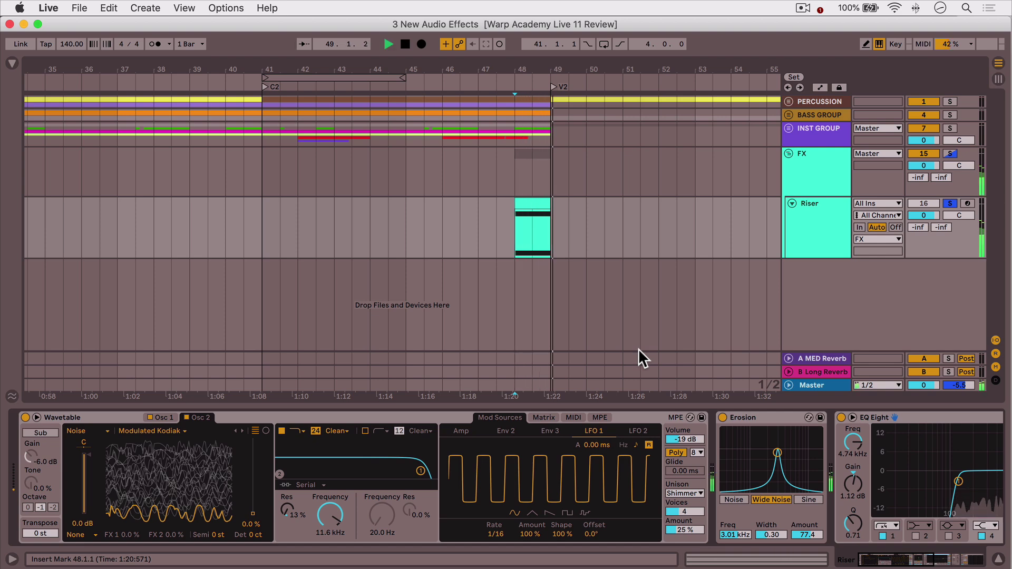
key(space)
scroll(627, 484, left, 5)
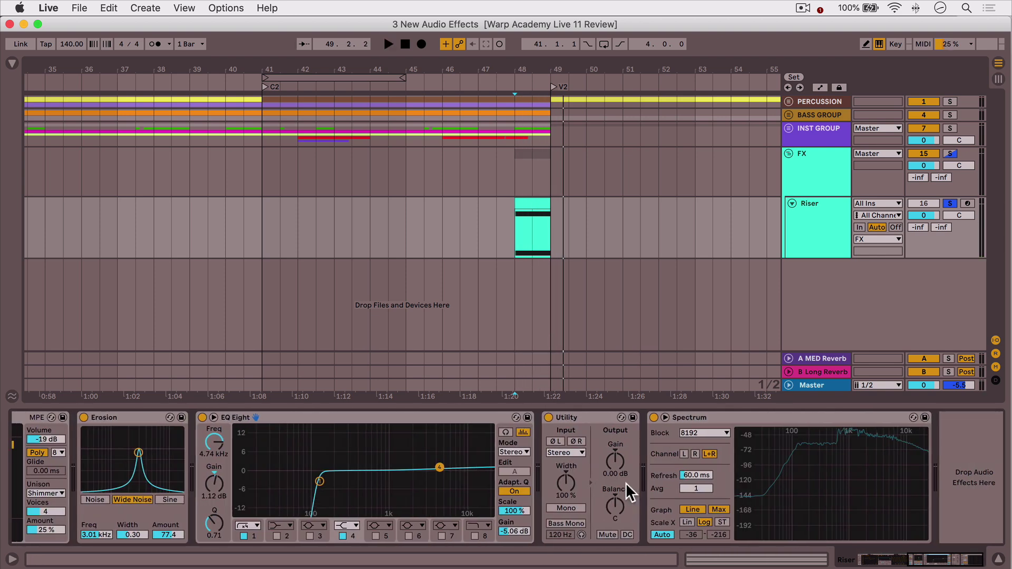
- Insert Spectral Time from Pitch & Modulation between Erosion and EQ Eight on the Riser track, with its overall Dry/Wet at 100 %
click(12, 63)
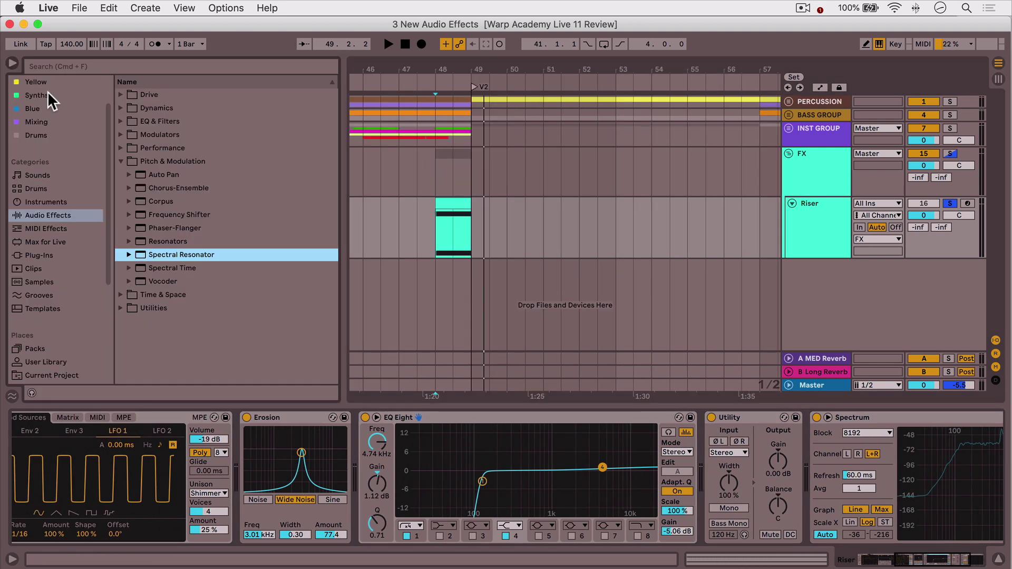
drag(163, 266, 373, 423)
click(12, 62)
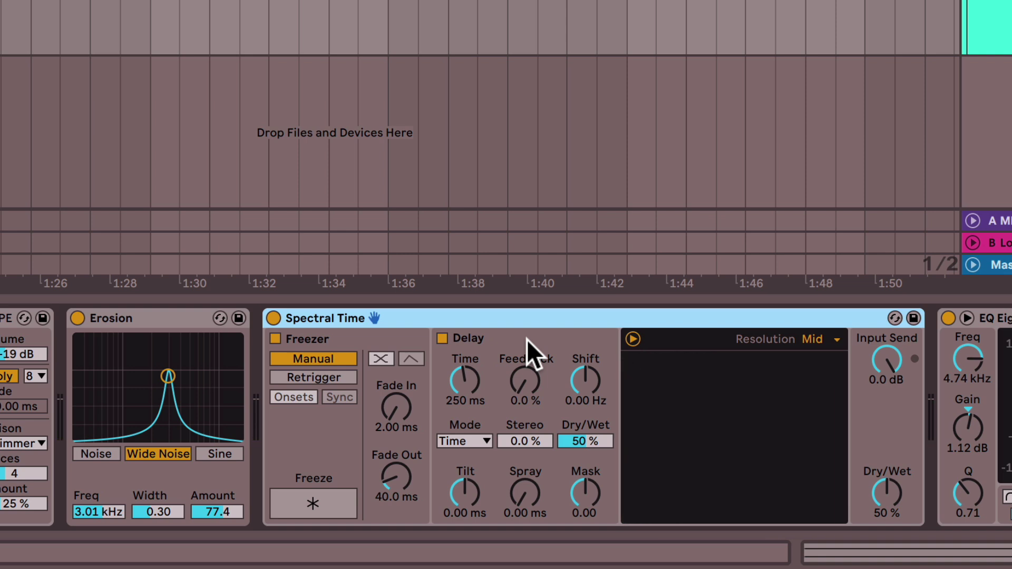
click(887, 505)
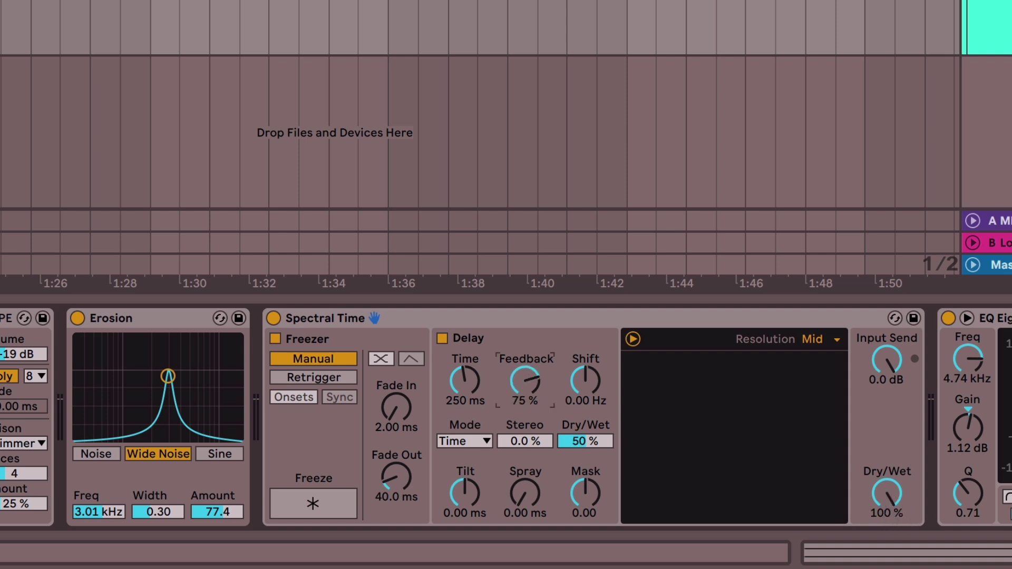
- Audition the riser through Spectral Time and set its delay Feedback to 75 % and Time to 32.5 ms
key(space)
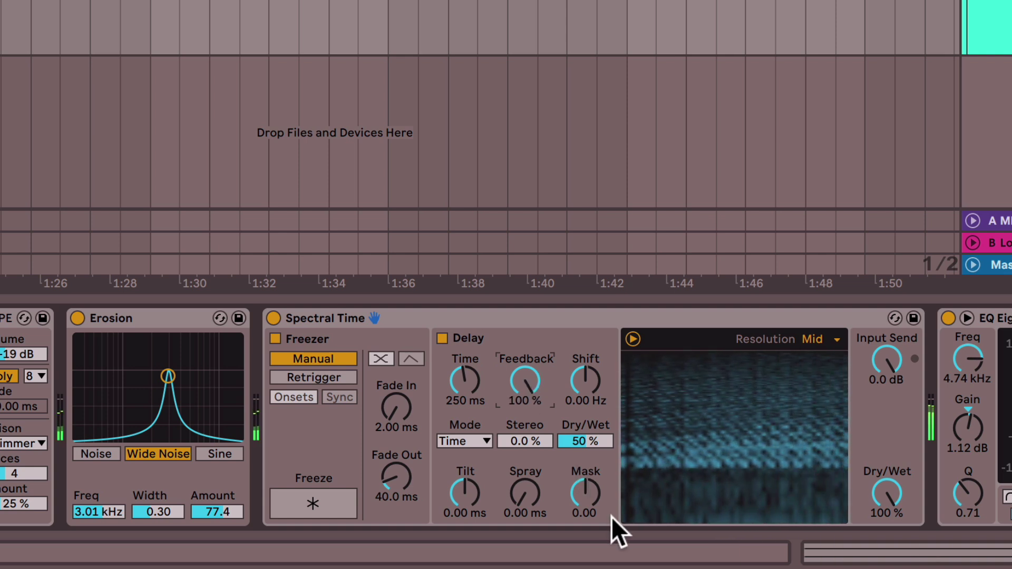
drag(527, 374, 526, 390)
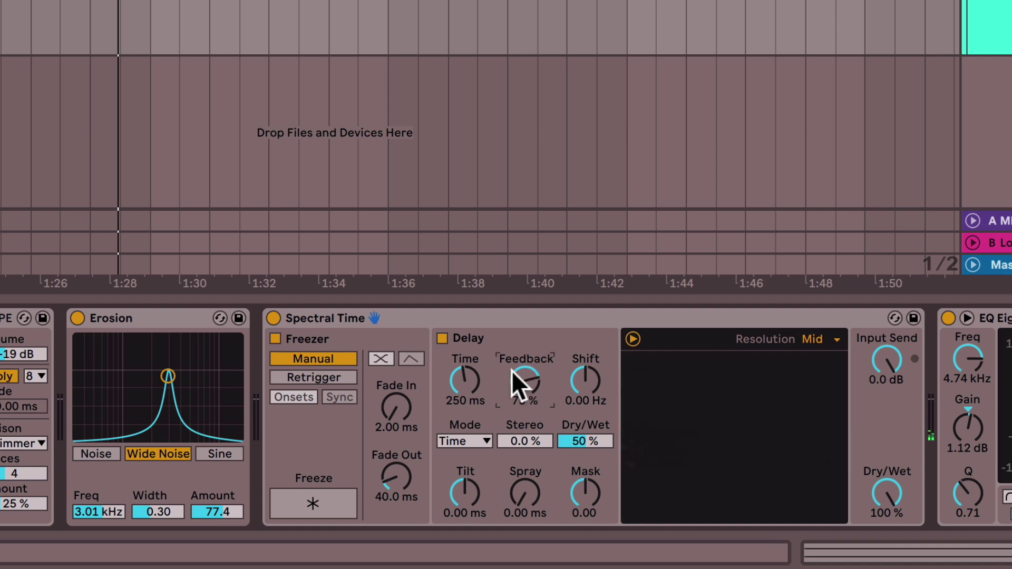
mouse_move(479, 377)
mouse_down()
mouse_move(480, 400)
mouse_move(473, 388)
mouse_up()
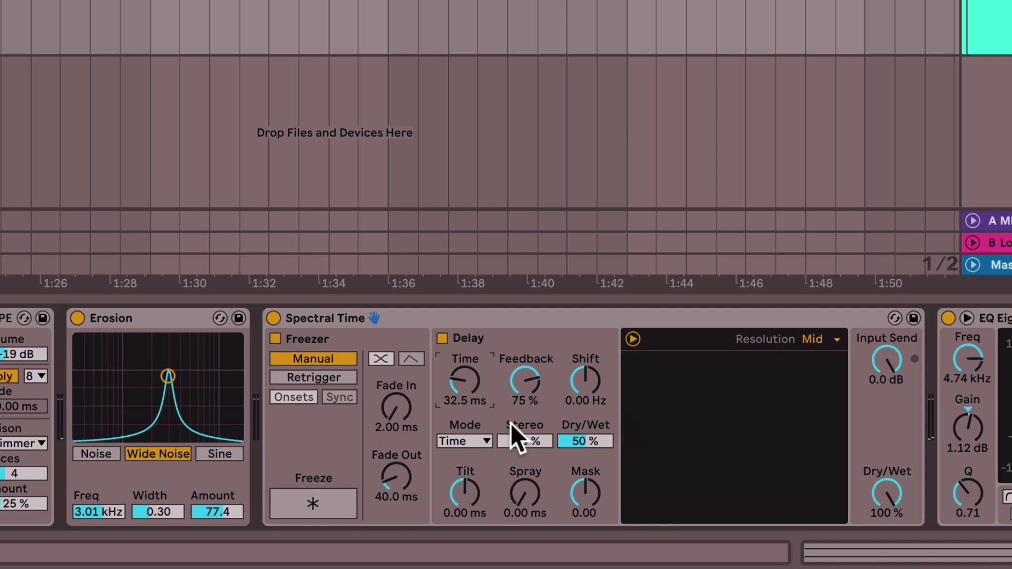
- Audition positive and negative delay Tilt in Spectral Time, then set Tilt to -38.7 ms and the delay's Dry/Wet to 100 %
drag(463, 505, 464, 498)
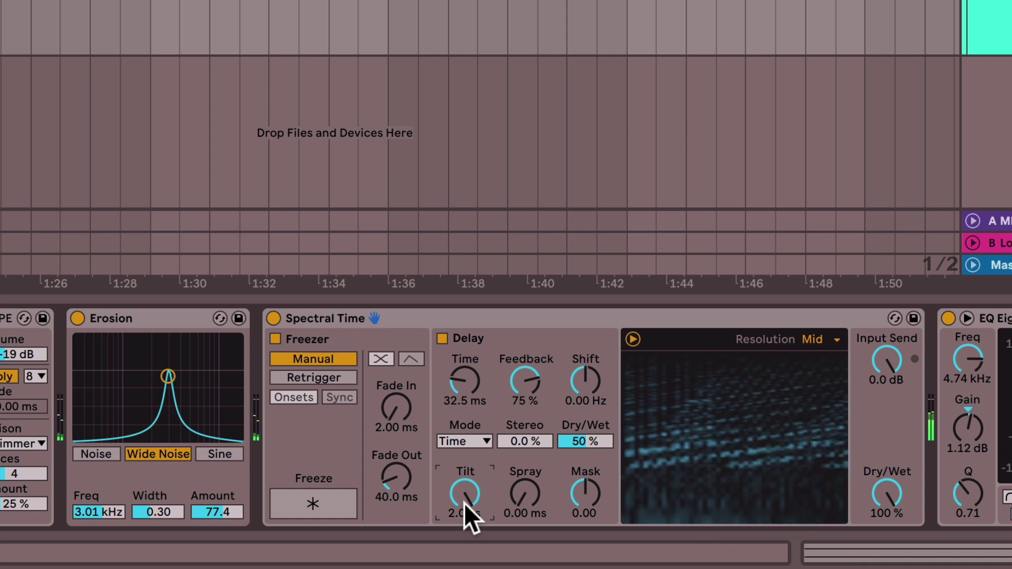
drag(463, 503, 464, 549)
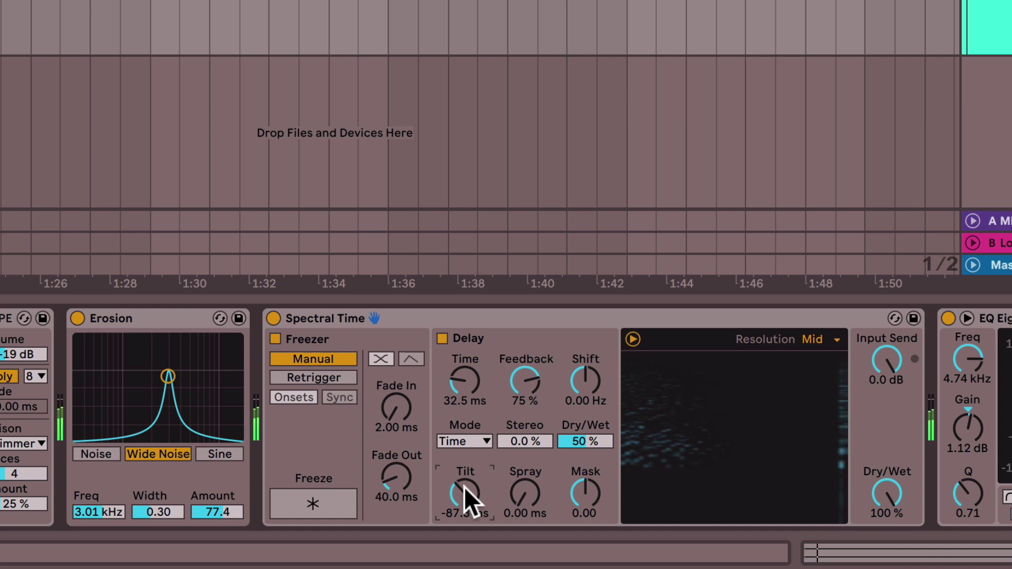
mouse_move(464, 486)
mouse_down()
mouse_move(464, 466)
mouse_move(465, 486)
mouse_up()
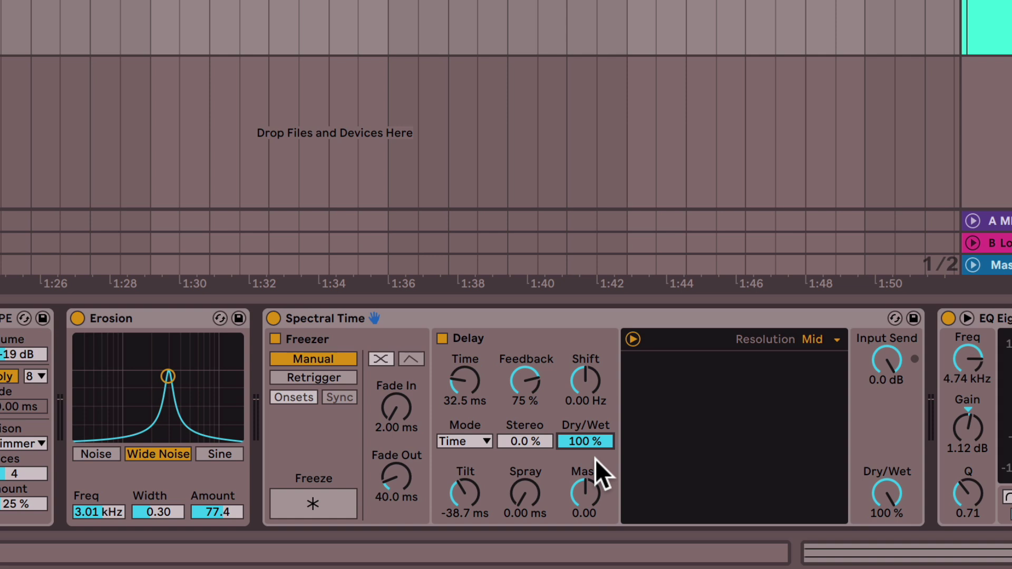
- Set the Spectral Time delay's Stereo to 30 % and its Tilt to -460 ms while the riser plays
drag(535, 442, 534, 422)
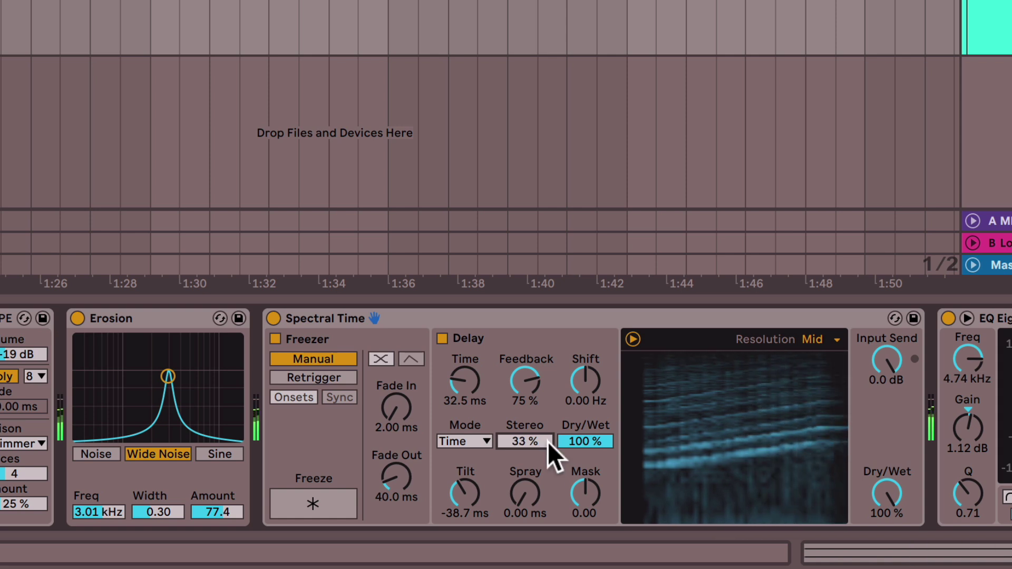
drag(538, 440, 539, 451)
drag(466, 495, 467, 554)
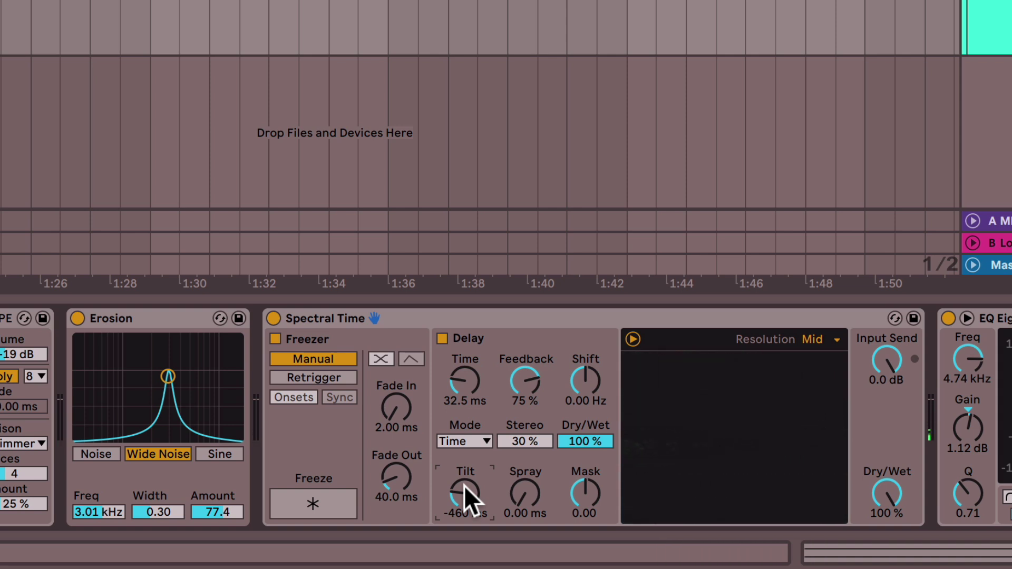
- Compare the riser with Spectral Time bypassed and with it switched back on
click(273, 312)
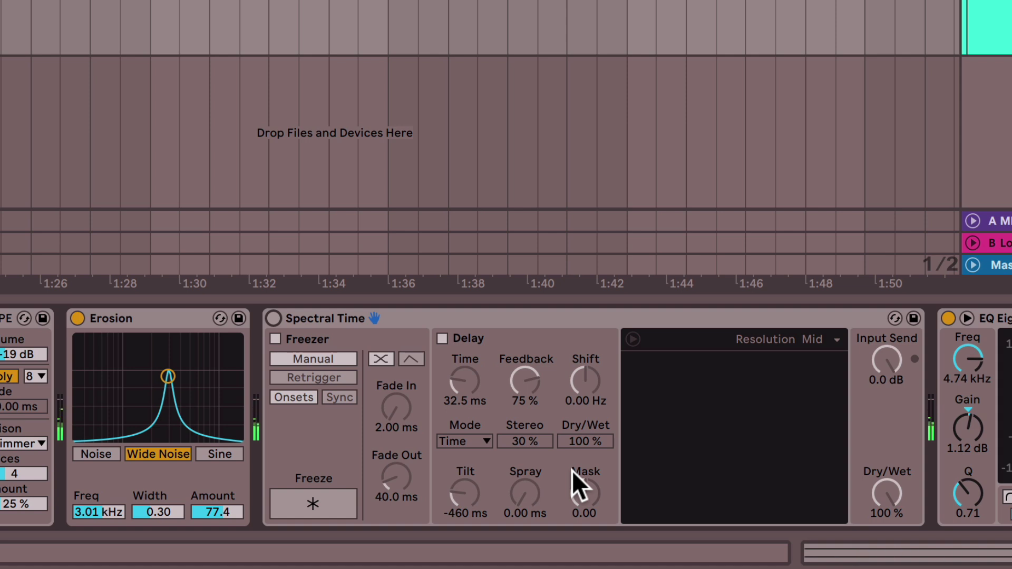
click(273, 318)
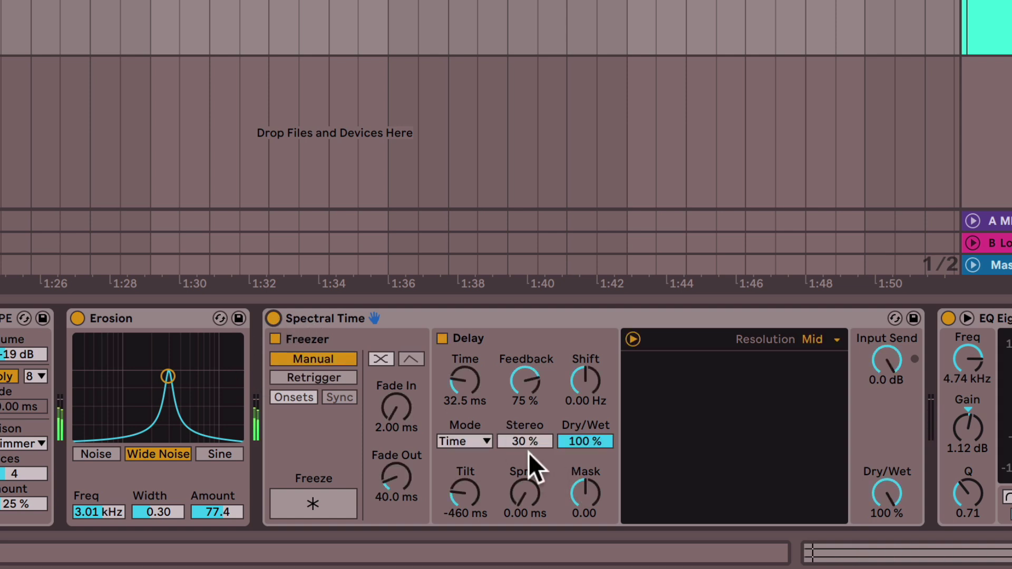